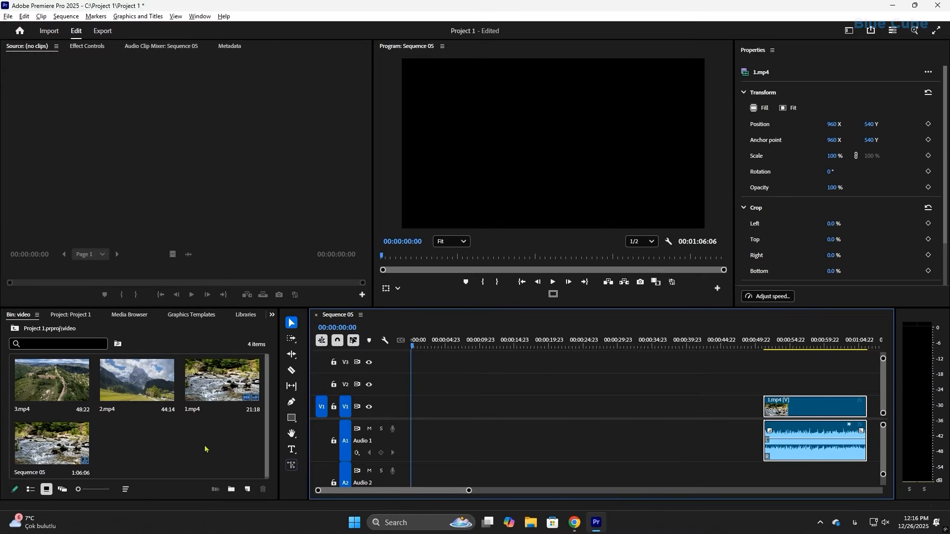
# Step: Arrange clips 2.mp4, 1.mp4 and 3.mp4 back to back in that order on track V1, starting at 00:00:00:00
pyautogui.moveTo(144, 386); pyautogui.dragTo(427, 413)
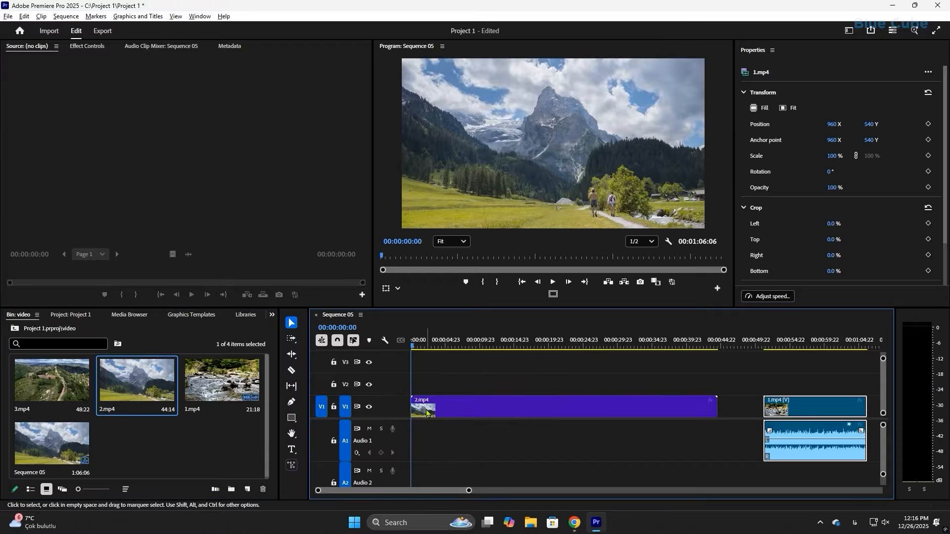
pyautogui.moveTo(834, 404); pyautogui.dragTo(789, 405)
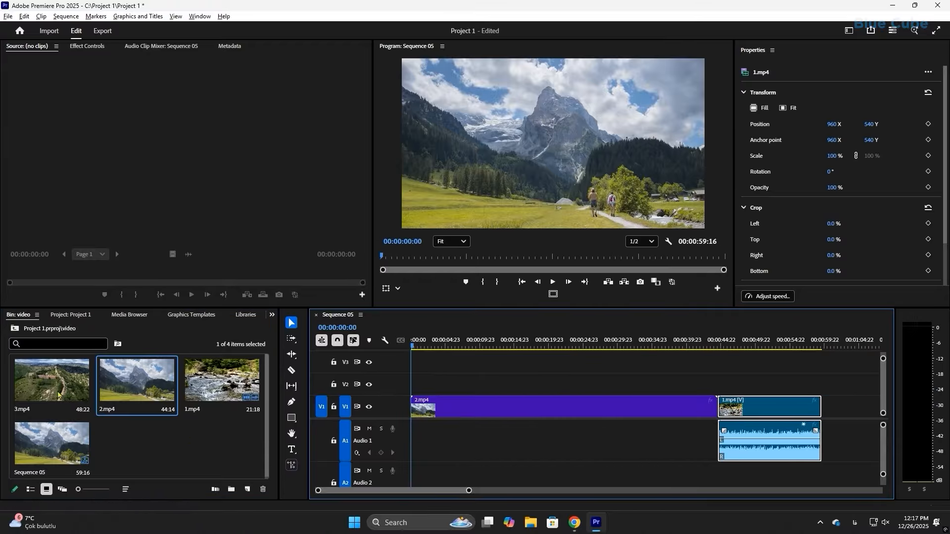
pyautogui.moveTo(58, 394); pyautogui.dragTo(822, 406)
pyautogui.moveTo(469, 490); pyautogui.dragTo(532, 490)
pyautogui.moveTo(652, 416); pyautogui.dragTo(638, 410)
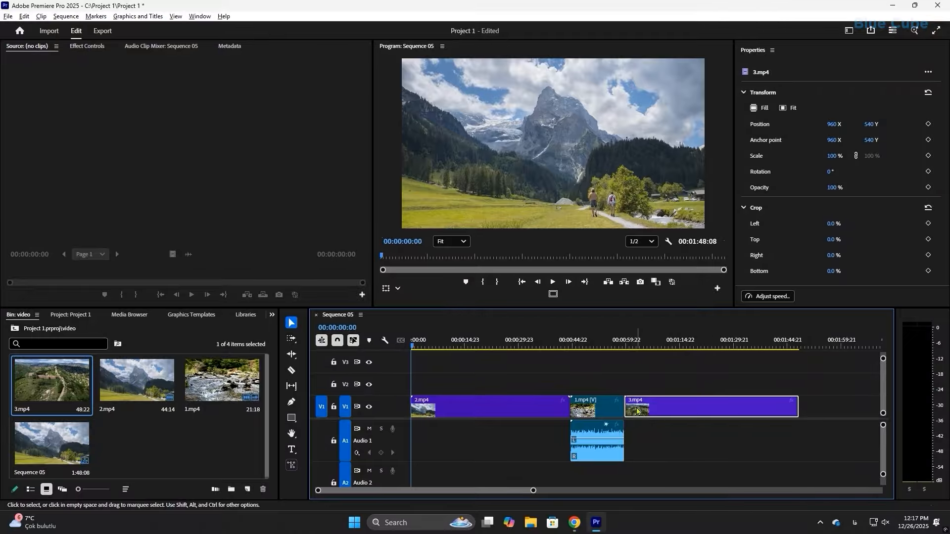
# Step: Unlink the audio of 1.mp4 from its video and delete the audio from track A1
pyautogui.rightClick(594, 431)
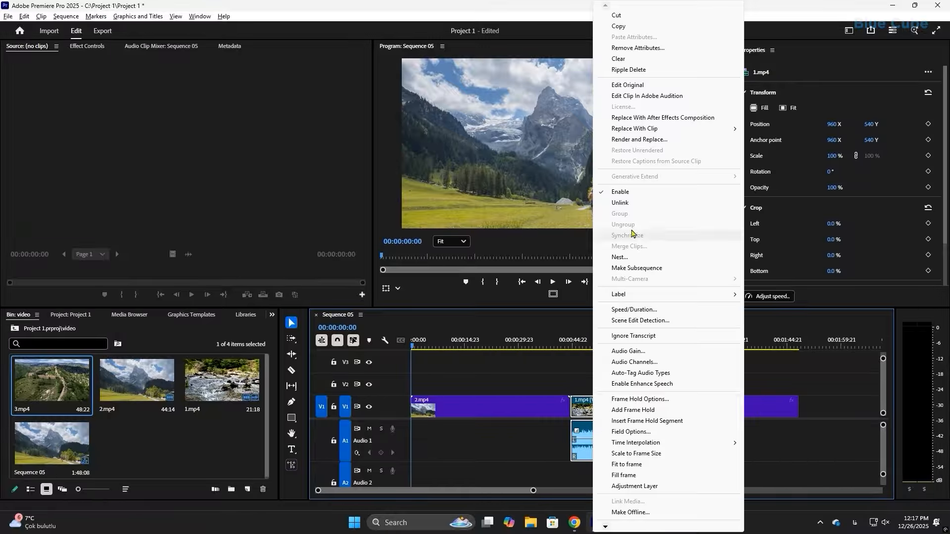
pyautogui.click(621, 204)
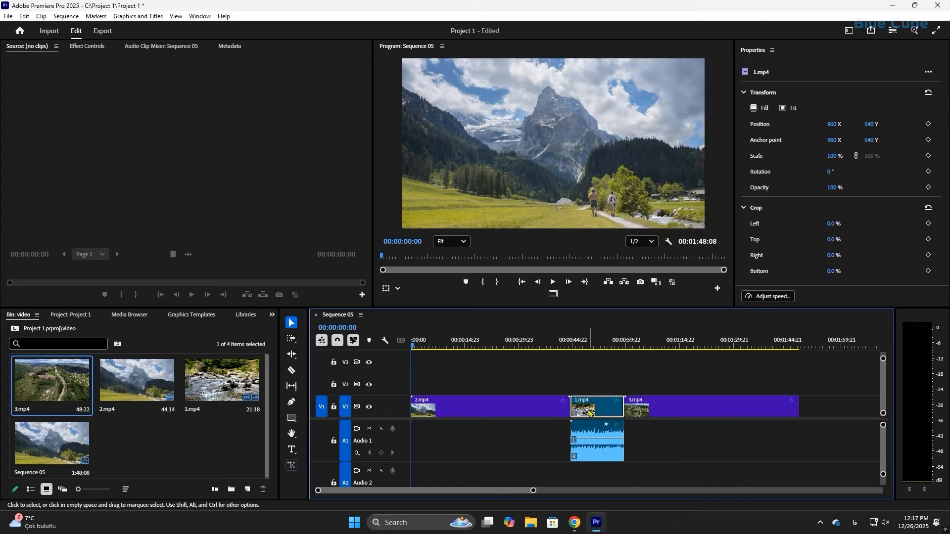
pyautogui.click(601, 438)
pyautogui.press('Delete')
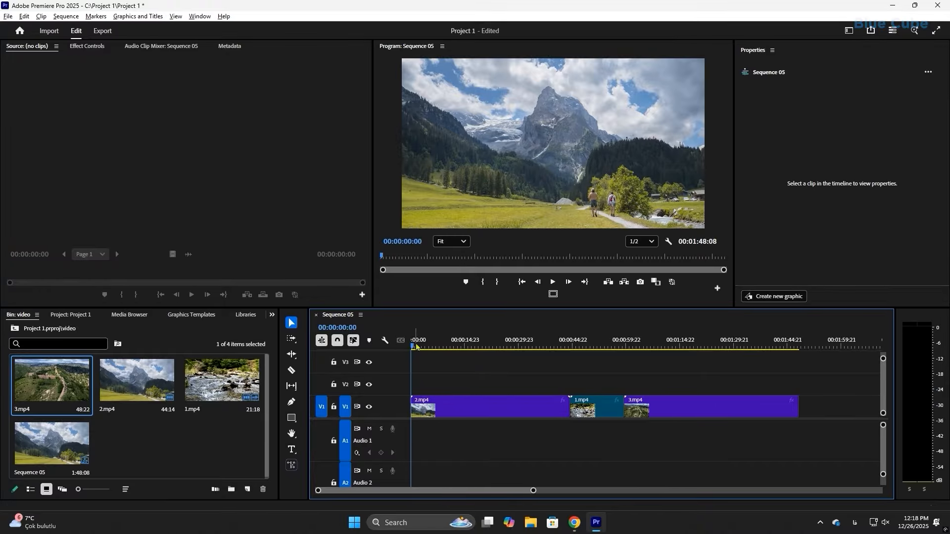
# Step: Set the playhead to 00:00:10:00 and trim the end of 2.mp4 to it
pyautogui.moveTo(461, 346); pyautogui.dragTo(449, 346)
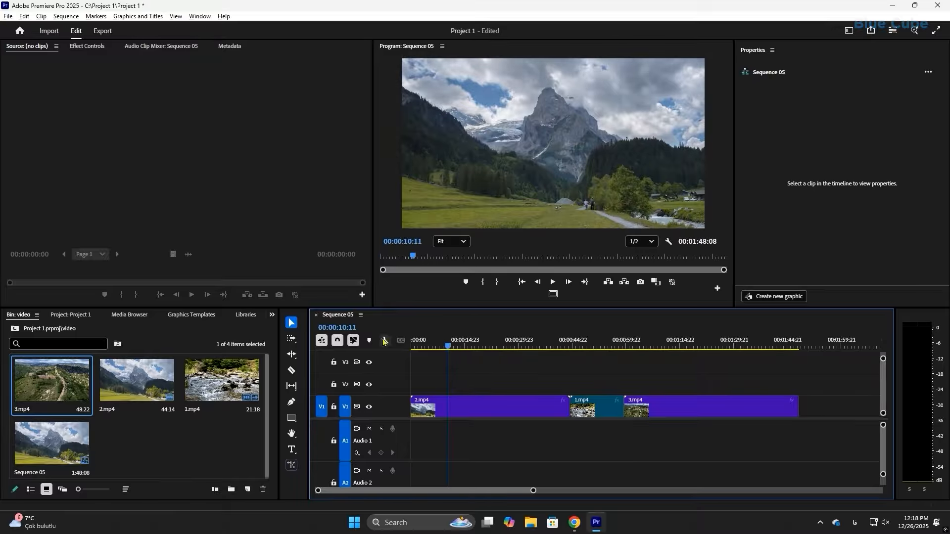
pyautogui.click(339, 327)
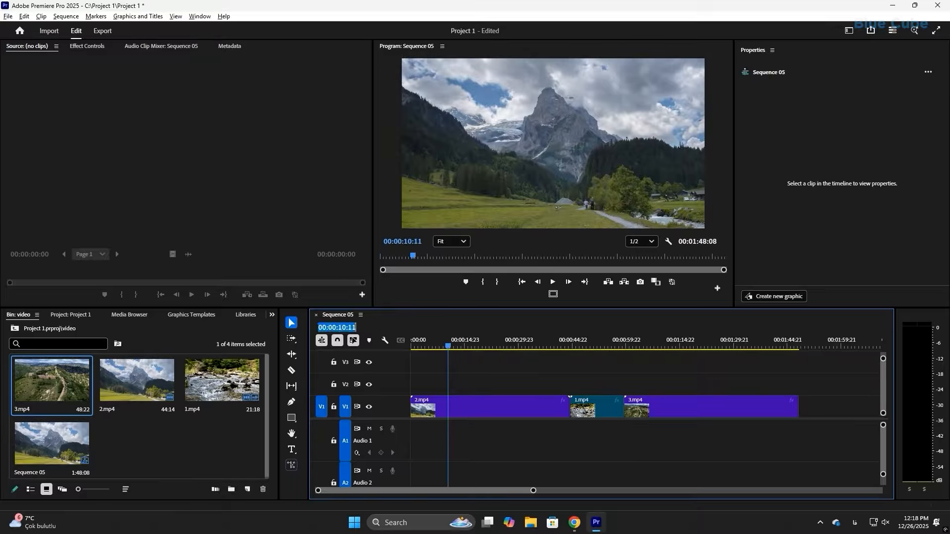
pyautogui.write('1000')
pyautogui.press('Return')
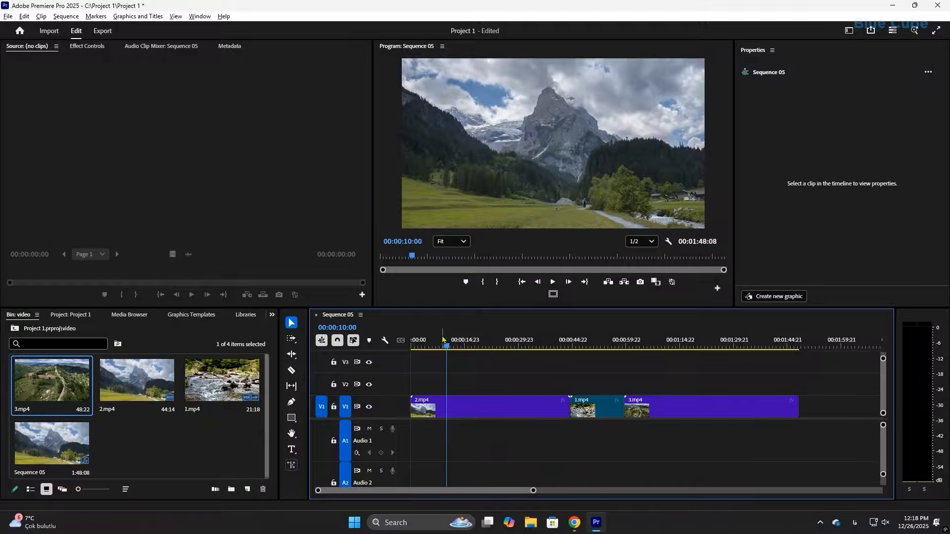
pyautogui.click(562, 410)
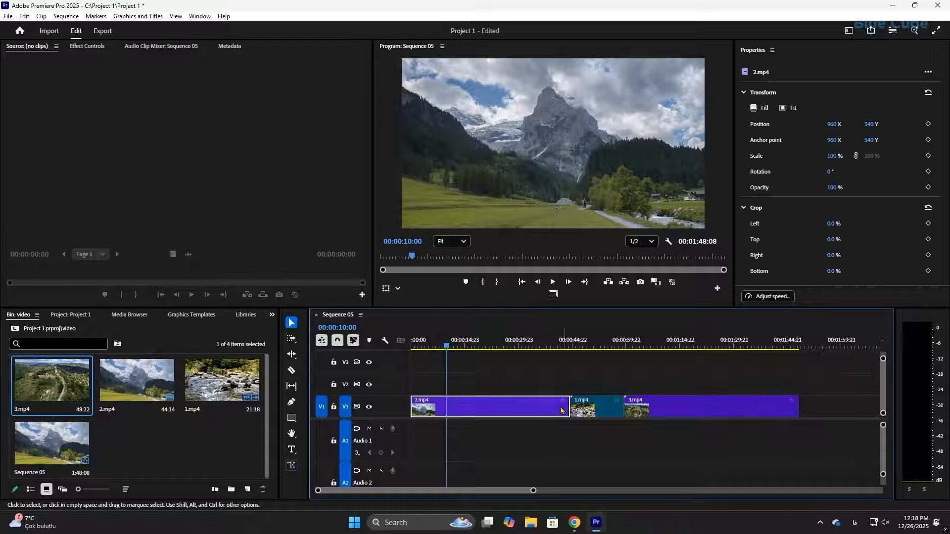
pyautogui.moveTo(568, 408); pyautogui.dragTo(445, 406)
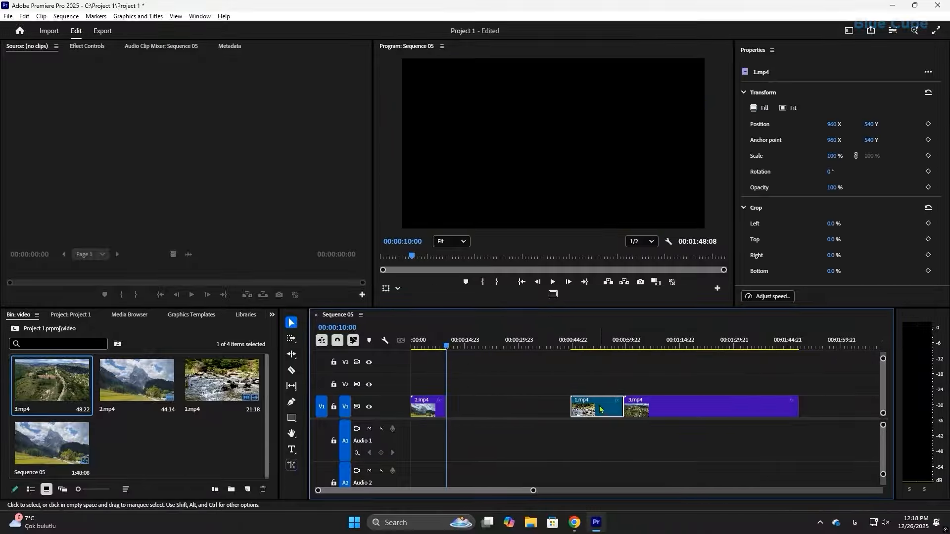
# Step: Move 1.mp4 directly against the end of 2.mp4 and trim its end to 00:00:20:00
pyautogui.moveTo(604, 409); pyautogui.dragTo(483, 410)
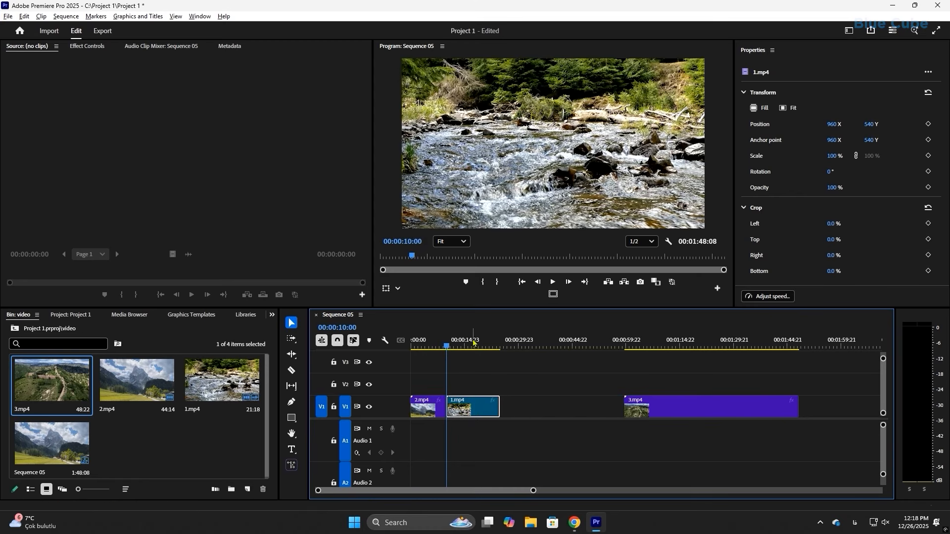
pyautogui.click(349, 325)
pyautogui.write('20:')
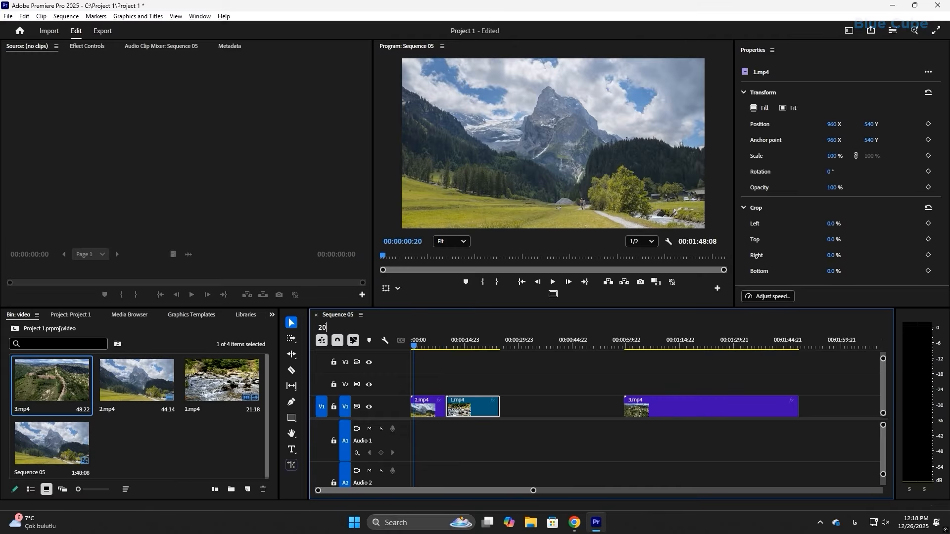
pyautogui.write('00')
pyautogui.press('Return')
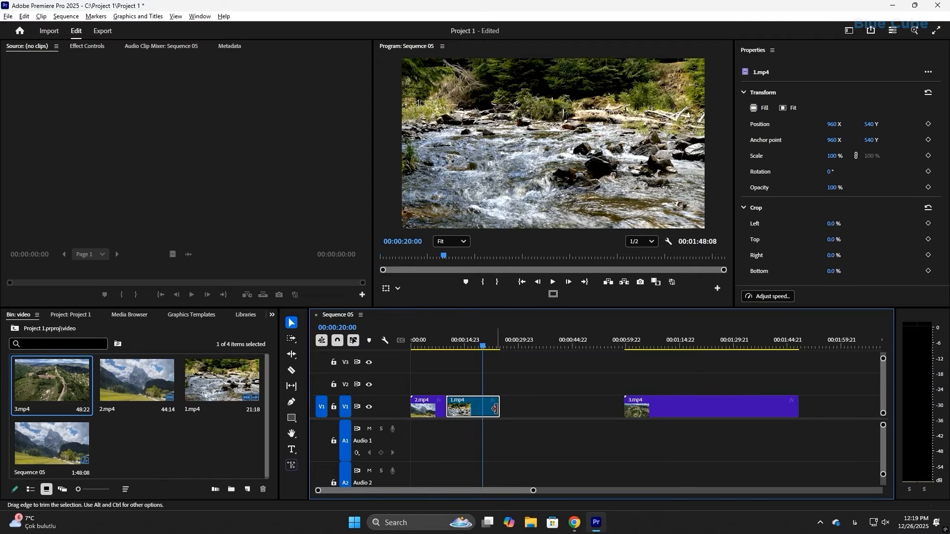
pyautogui.moveTo(497, 404); pyautogui.dragTo(480, 410)
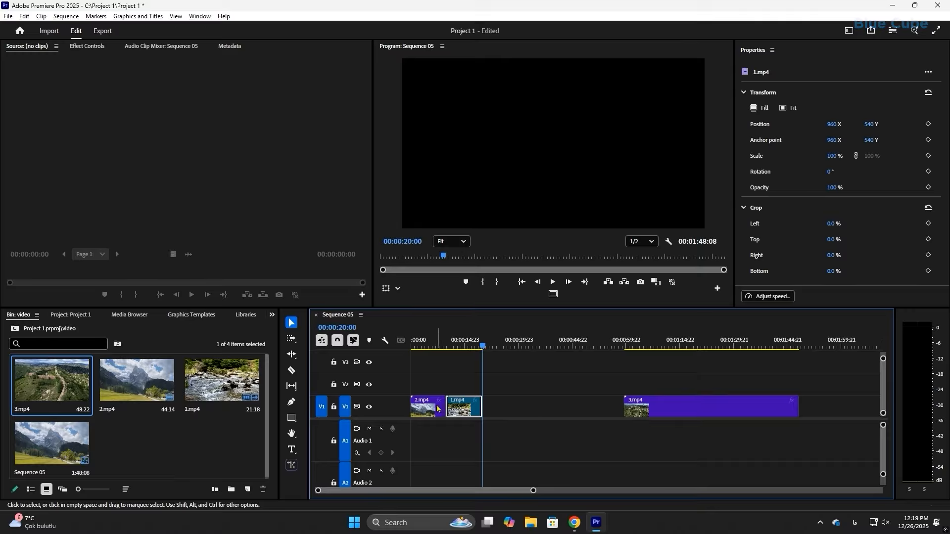
# Step: Move 3.mp4 directly against the end of 1.mp4 and trim its end to 00:00:30:00
pyautogui.moveTo(654, 405); pyautogui.dragTo(521, 403)
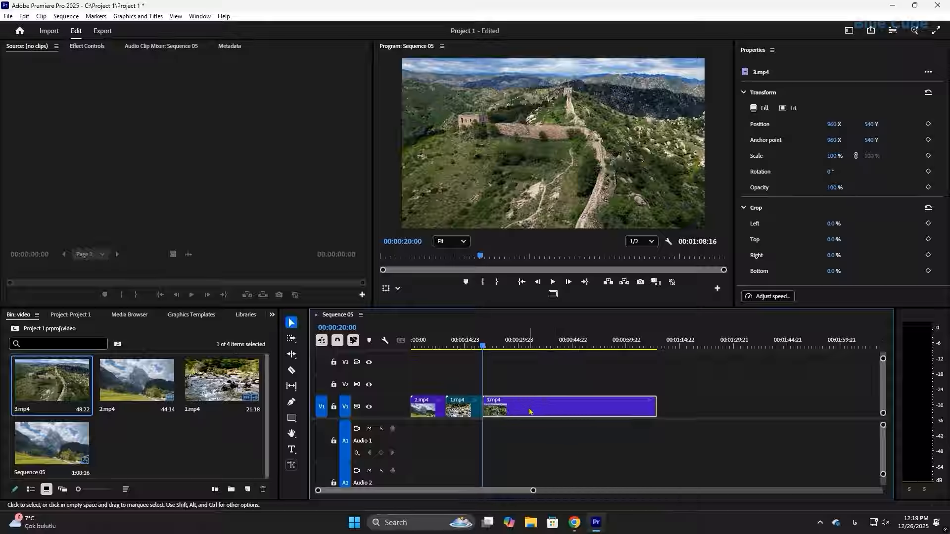
pyautogui.click(339, 327)
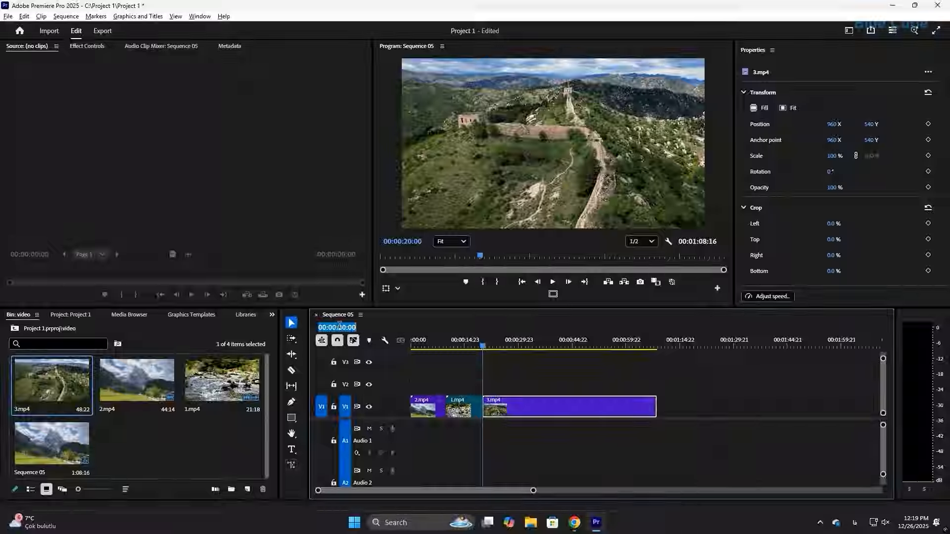
pyautogui.write('3000')
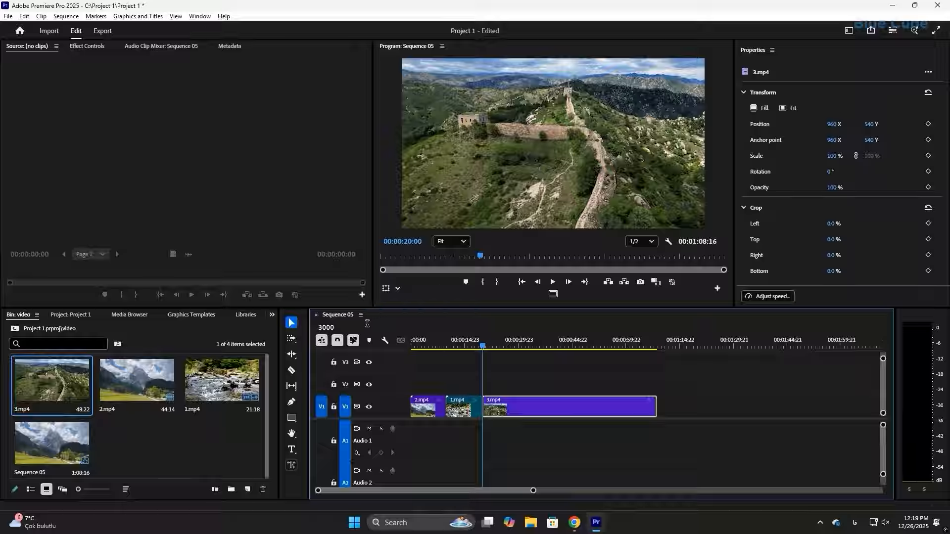
pyautogui.press('Return')
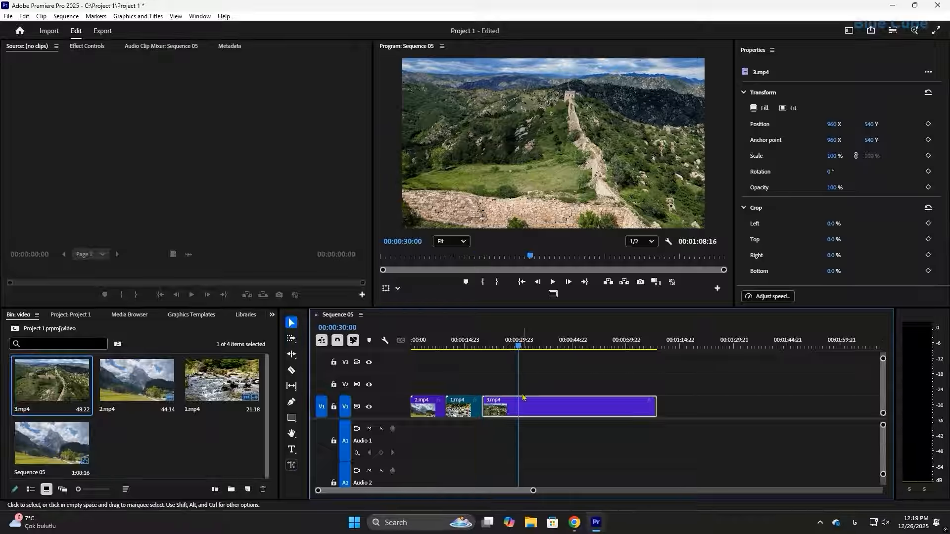
pyautogui.moveTo(649, 414); pyautogui.dragTo(514, 413)
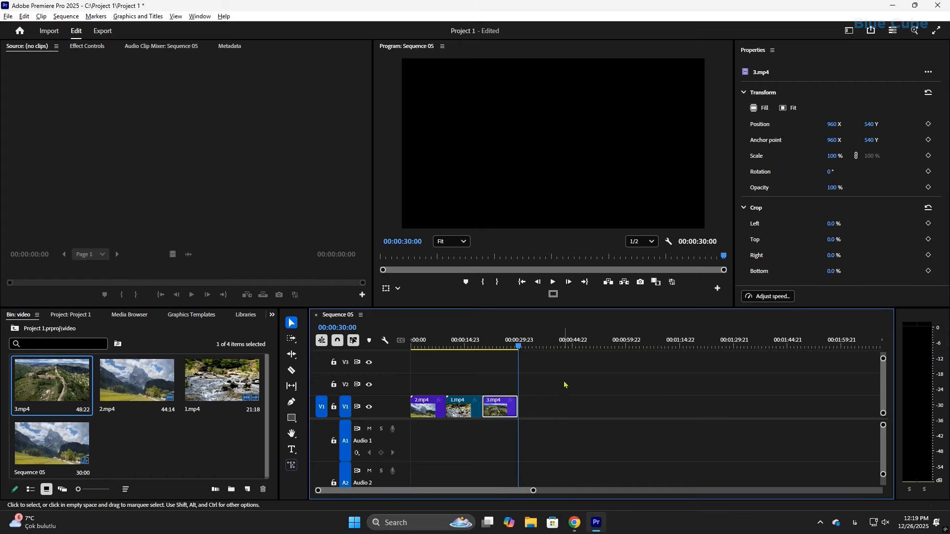
# Step: Zoom the timeline in on the three clips and return the playhead to 00:00:00:00
pyautogui.click(453, 344)
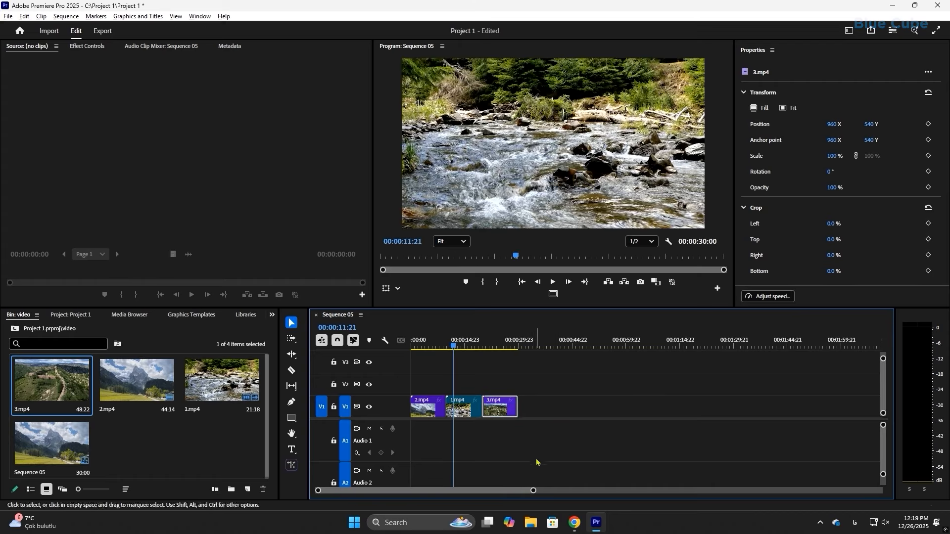
pyautogui.moveTo(535, 491); pyautogui.dragTo(440, 491)
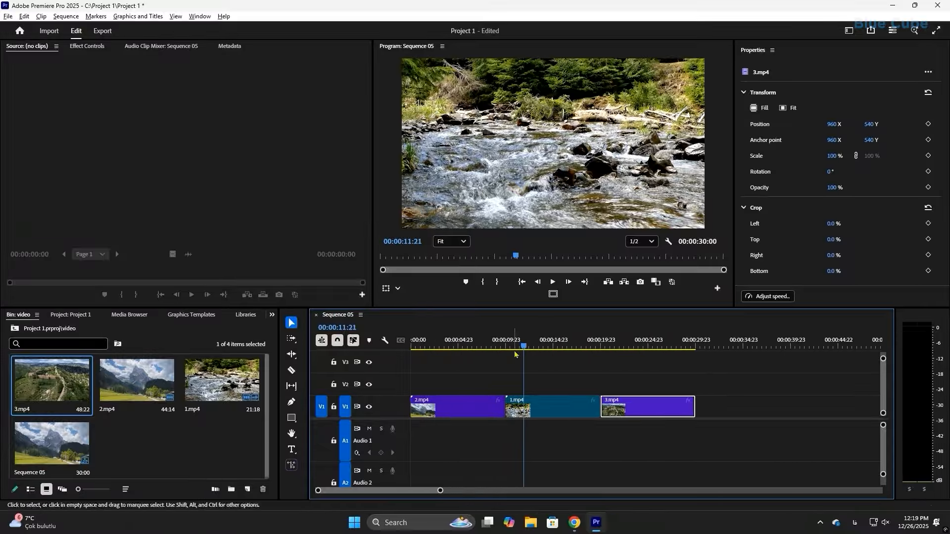
pyautogui.click(537, 345)
pyautogui.moveTo(537, 345); pyautogui.dragTo(410, 381)
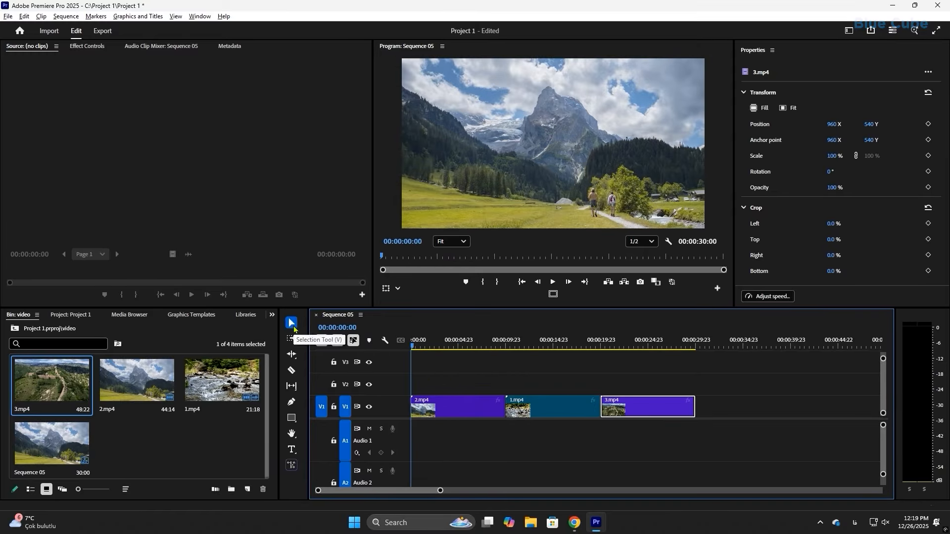
# Step: Try the Track Select Forward Tool from 1.mp4, 2.mp4 and 3.mp4 in turn, and clear the selection with the Selection Tool
pyautogui.press('v')
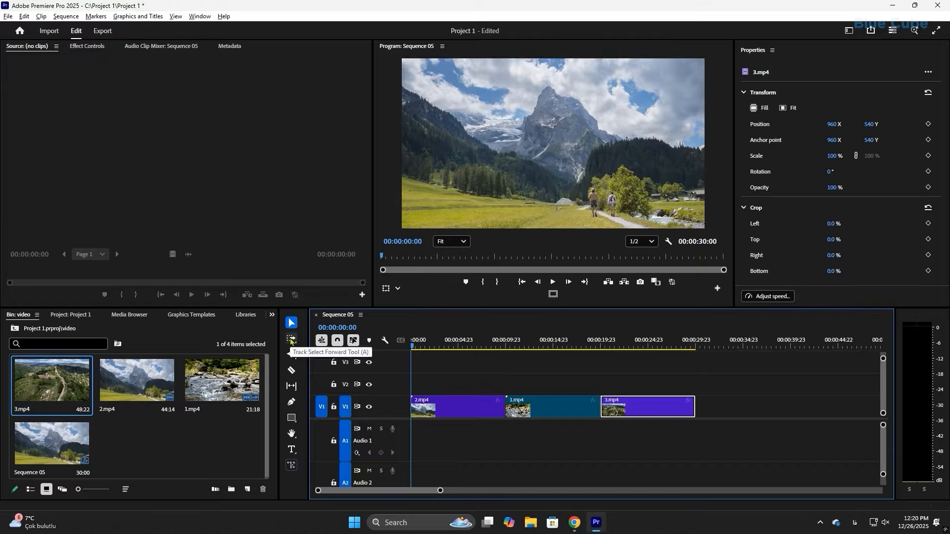
pyautogui.click(292, 341)
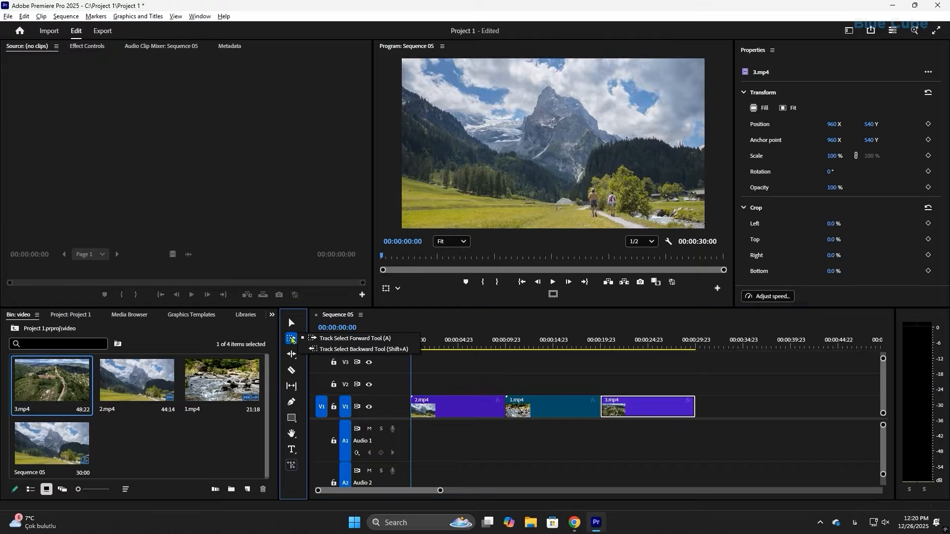
pyautogui.press('a')
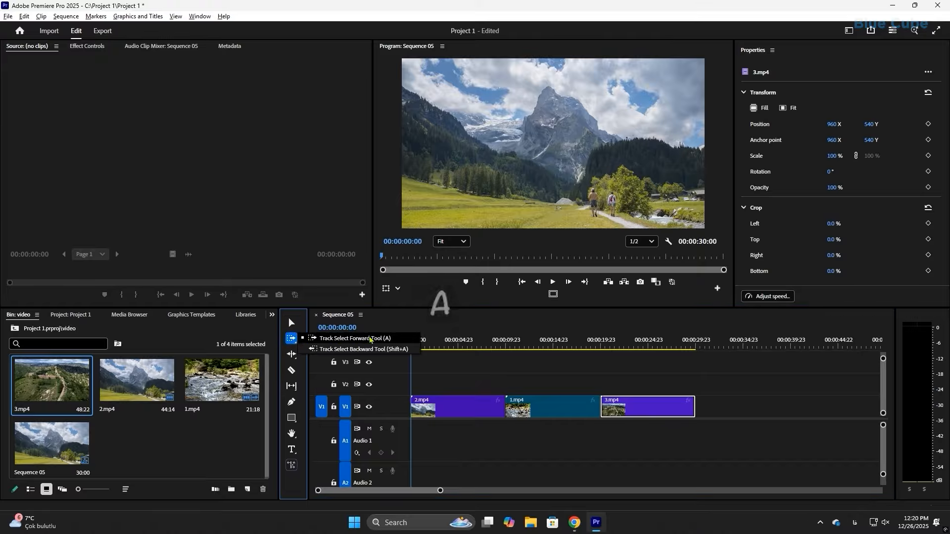
pyautogui.click(379, 339)
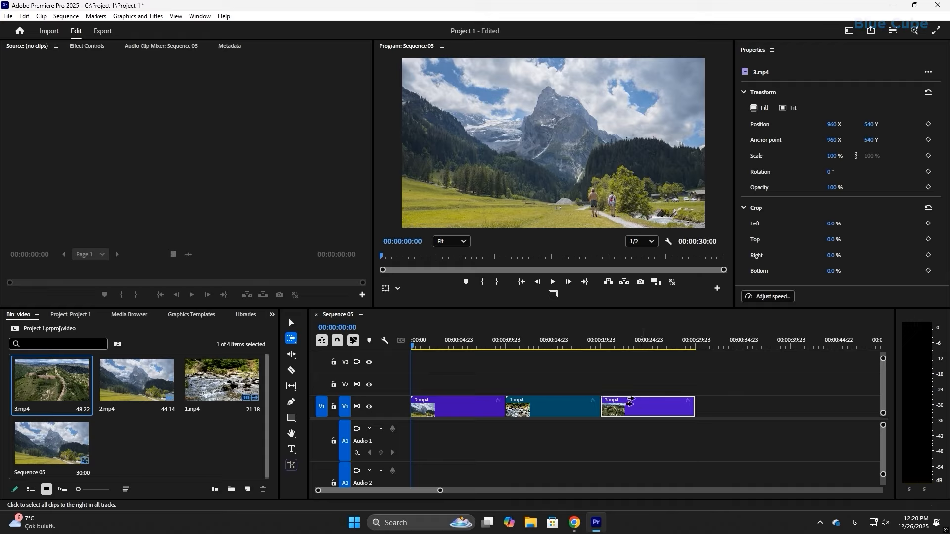
pyautogui.click(544, 409)
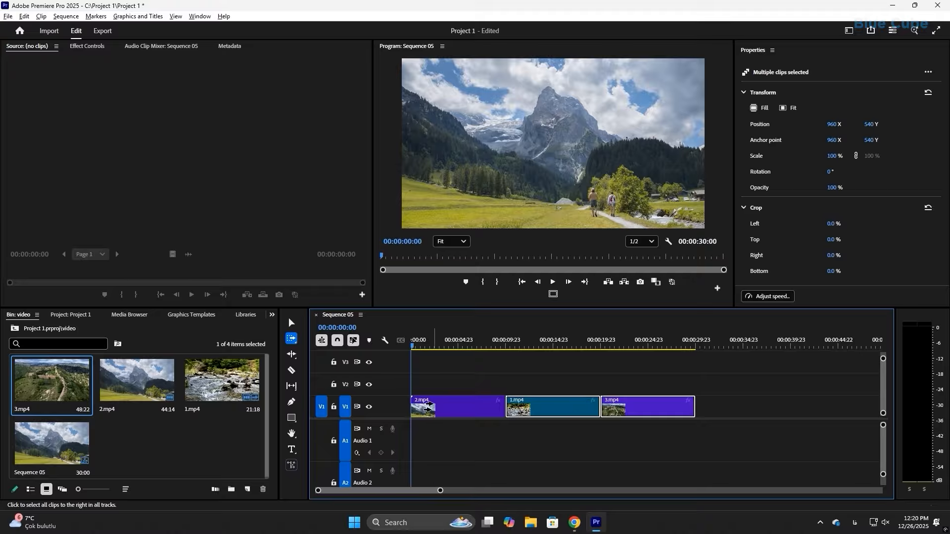
pyautogui.click(428, 408)
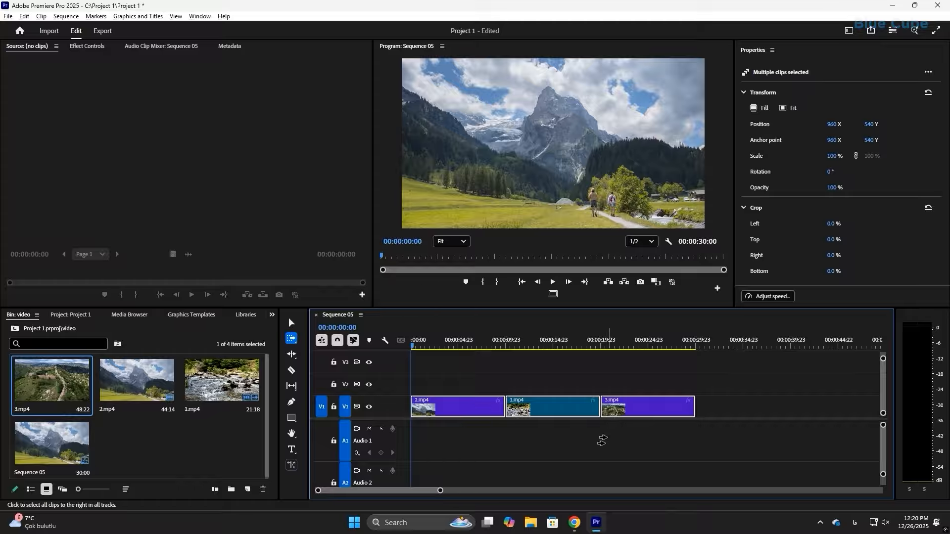
pyautogui.click(624, 379)
pyautogui.press('v')
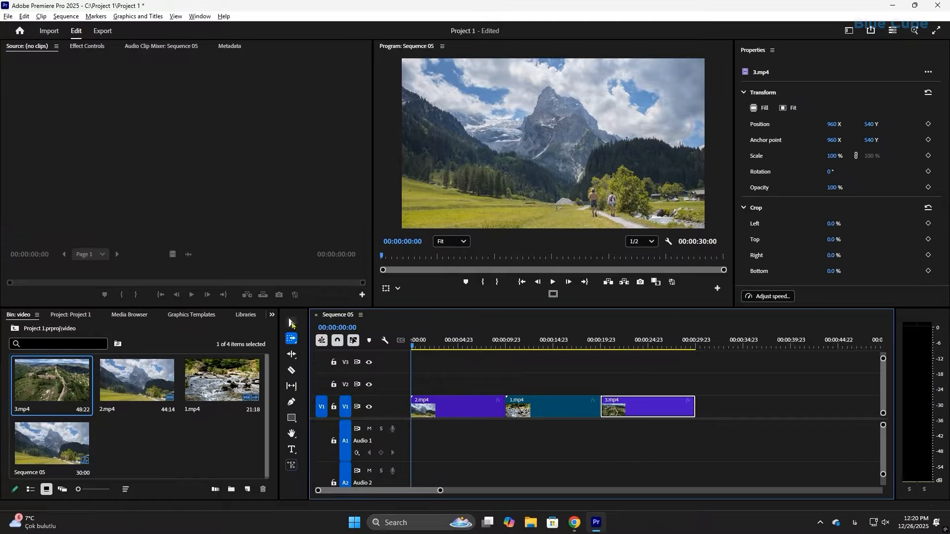
pyautogui.click(469, 380)
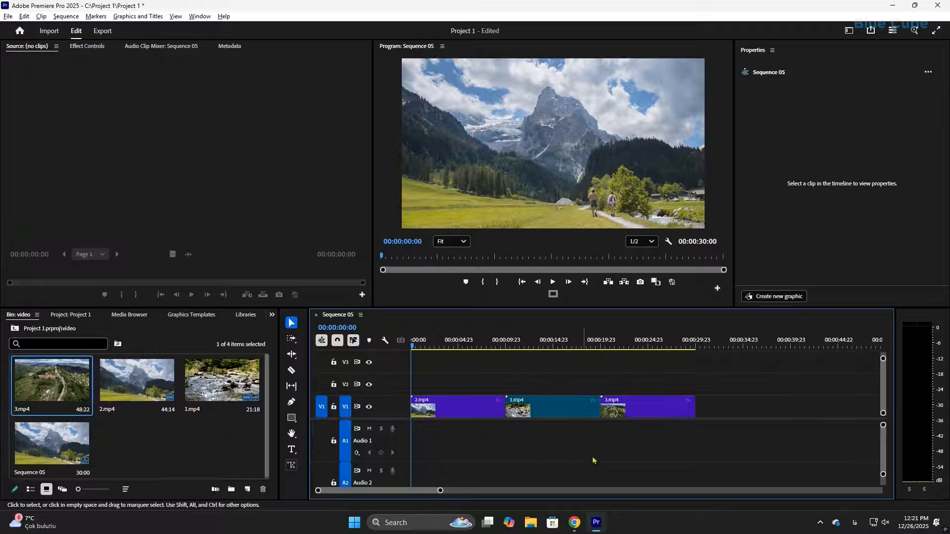
# Step: Try shifting all three clips about 15 seconds forward with the Track Select Forward Tool, and undo the move
pyautogui.click(290, 340)
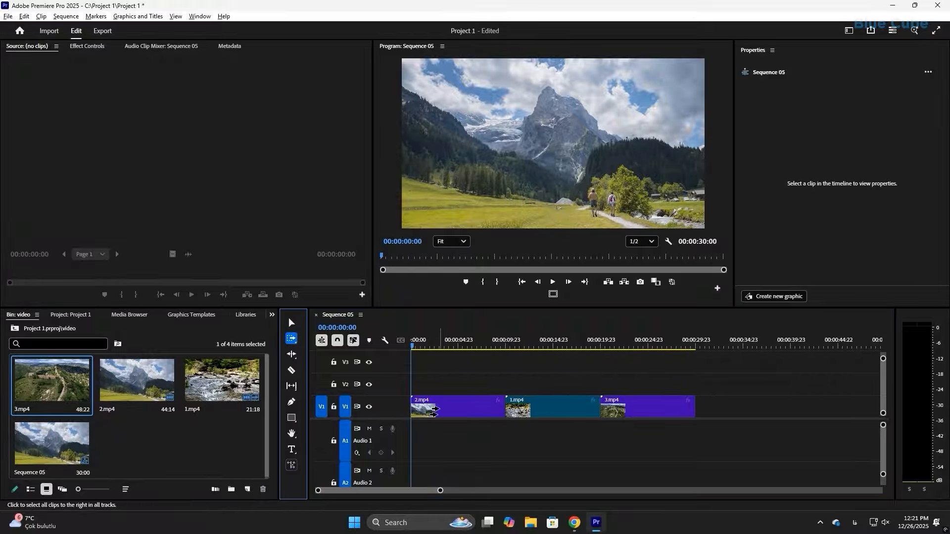
pyautogui.click(432, 408)
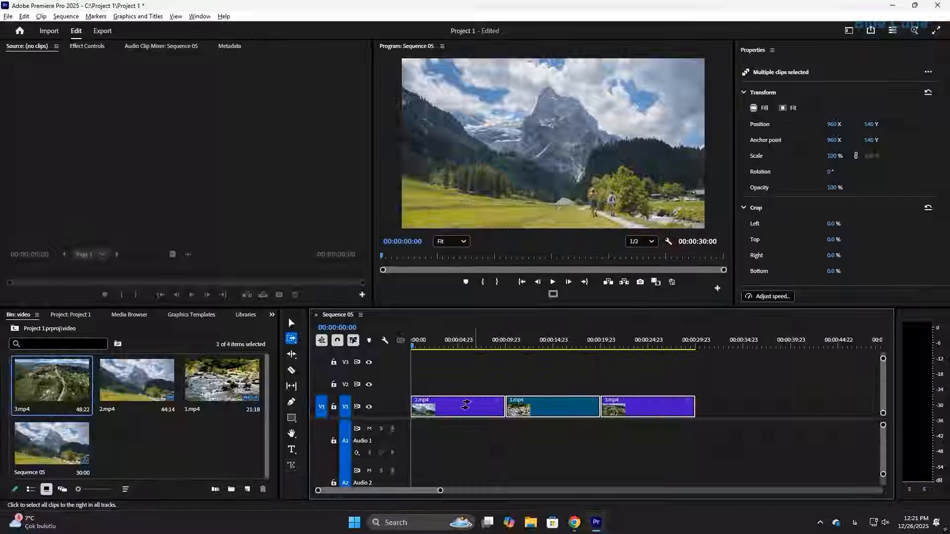
pyautogui.moveTo(461, 405); pyautogui.dragTo(619, 411)
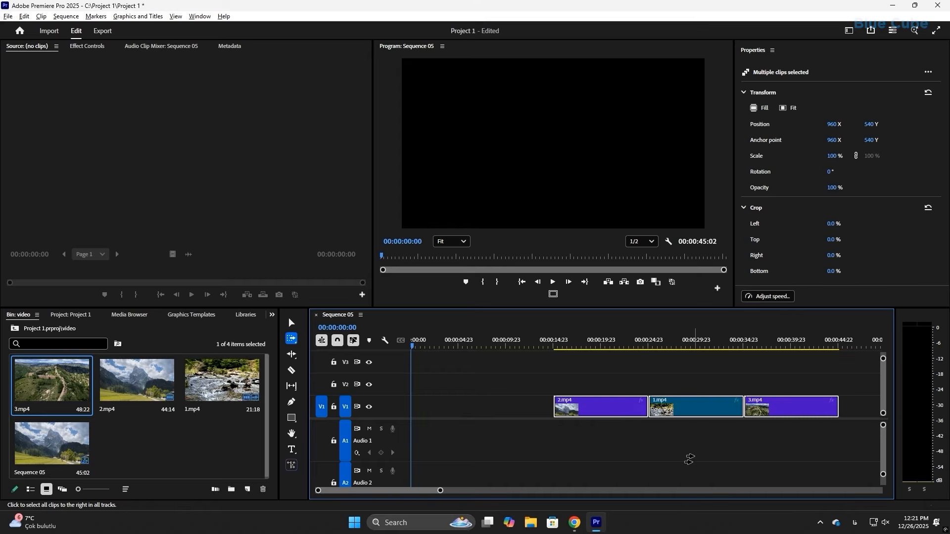
pyautogui.hotkey('ctrl', 'z')
pyautogui.hotkey('ctrl', 'z')
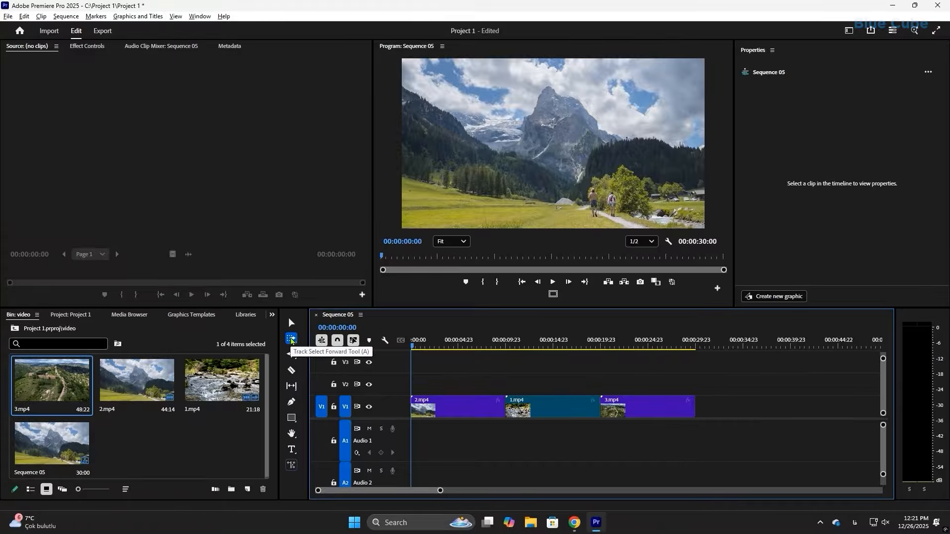
# Step: Try the Track Select Backward Tool from 3.mp4 and 2.mp4, and clear the selection with the Selection Tool
pyautogui.click(291, 340)
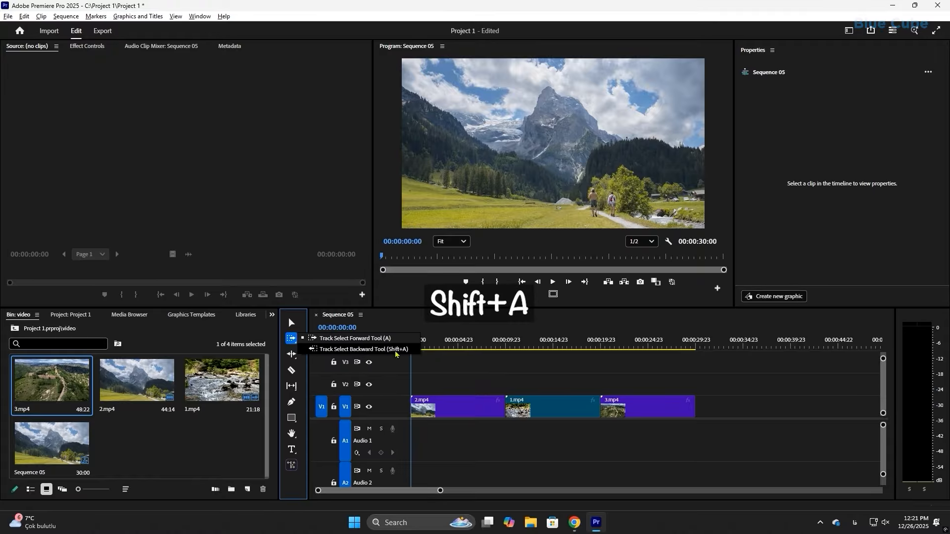
pyautogui.click(360, 349)
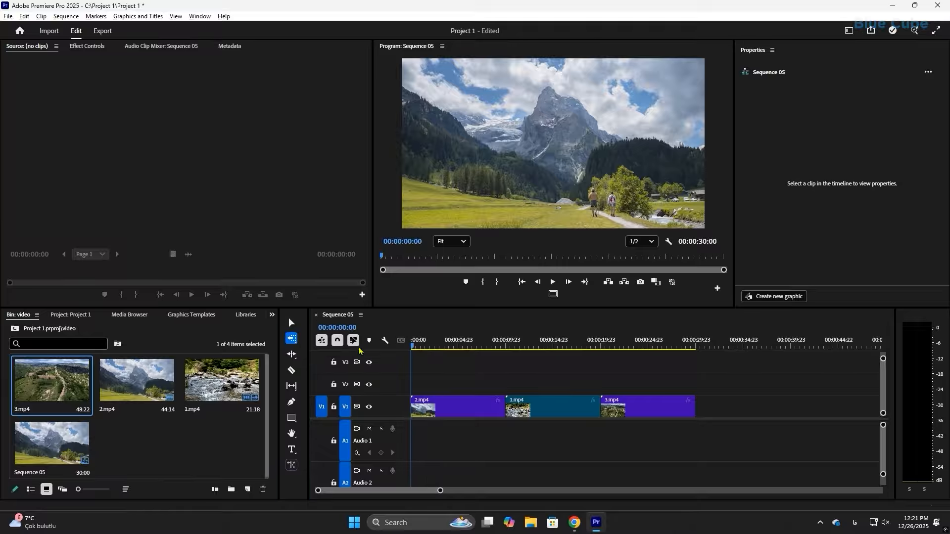
pyautogui.click(654, 407)
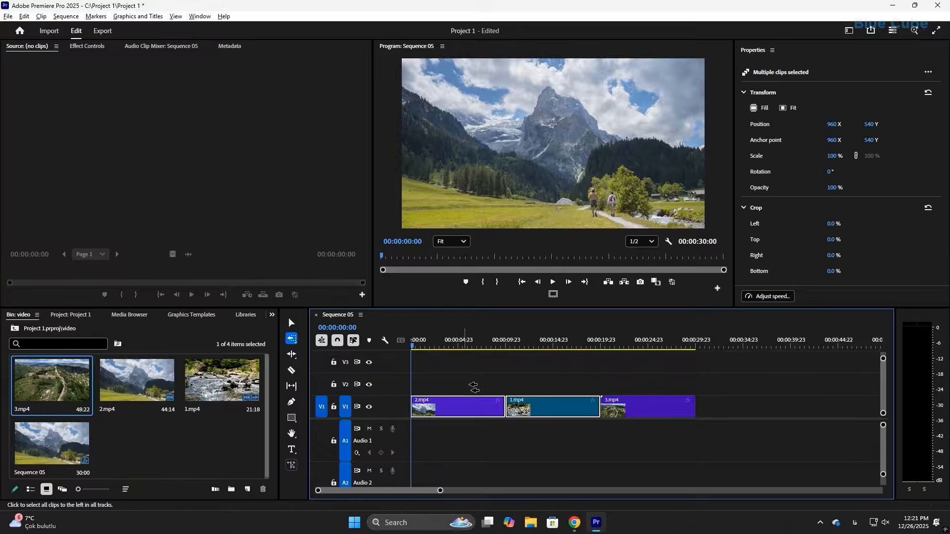
pyautogui.click(474, 388)
pyautogui.press('v')
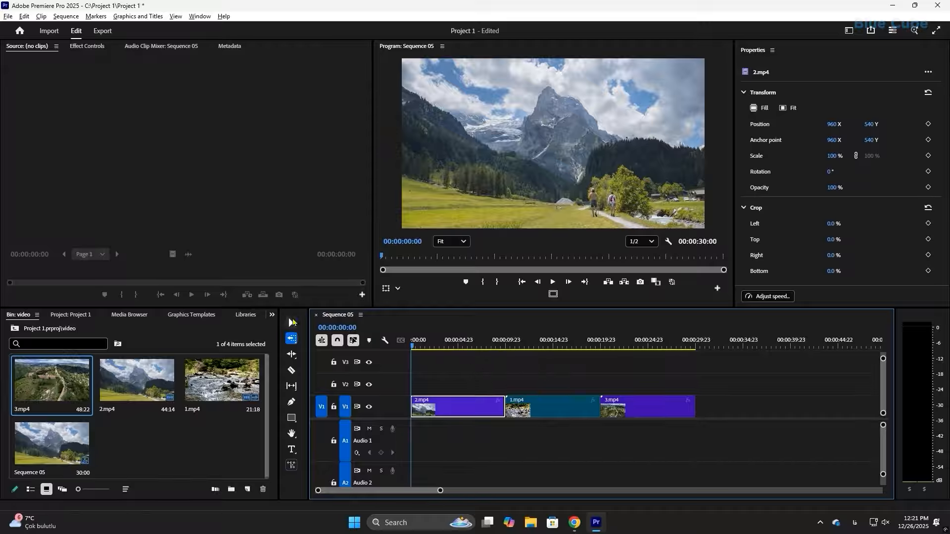
pyautogui.click(494, 383)
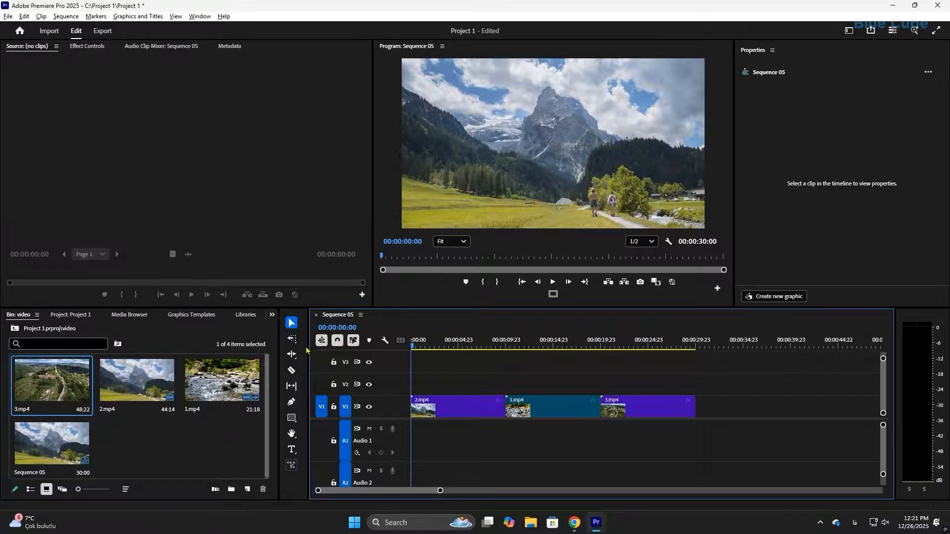
# Step: Try the Track Select Backward Tool again, from 1.mp4 and from the end of 2.mp4
pyautogui.click(291, 339)
pyautogui.click(557, 407)
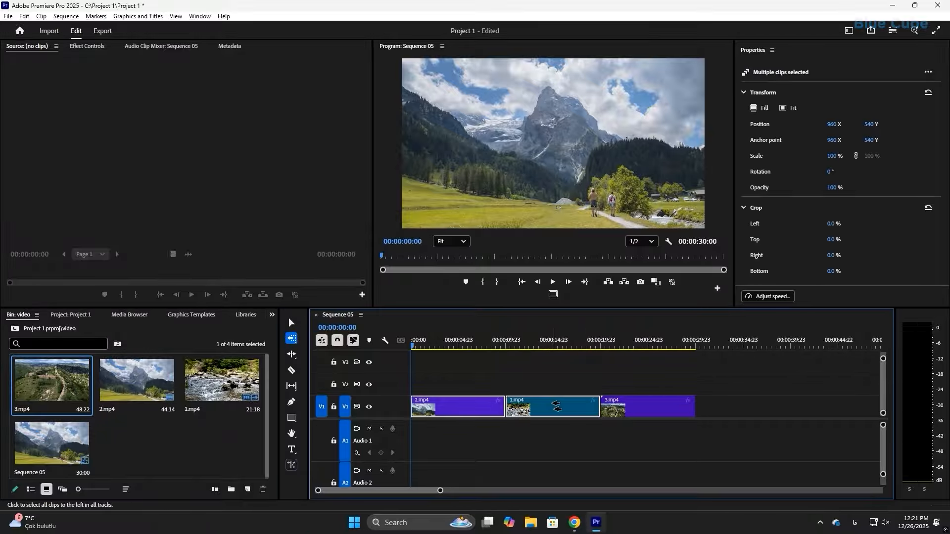
pyautogui.click(507, 379)
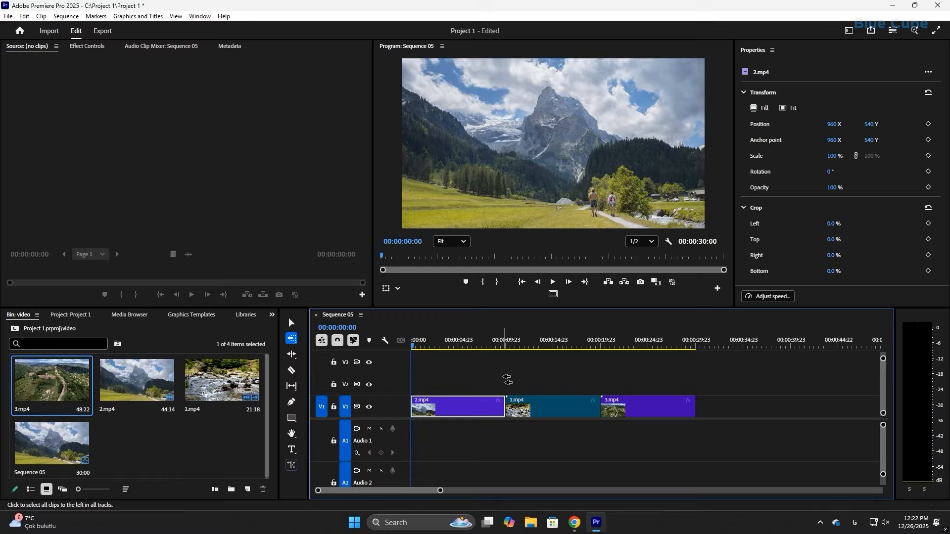
# Step: Try shortening the end of 1.mp4 by about 1 second with the Ripple Edit Tool, and undo the trim
pyautogui.click(291, 354)
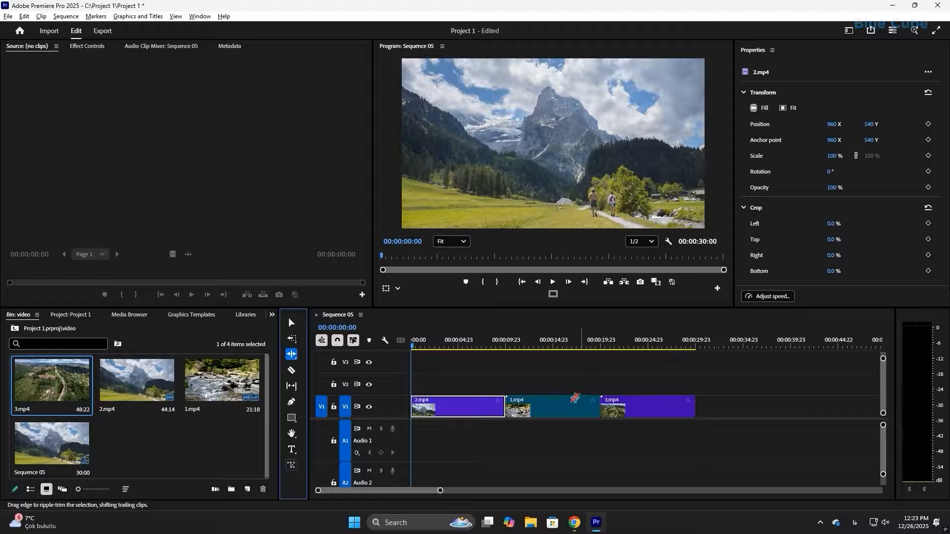
pyautogui.moveTo(597, 408)
pyautogui.mouseDown()
pyautogui.moveTo(550, 408)
pyautogui.moveTo(591, 410)
pyautogui.mouseUp()
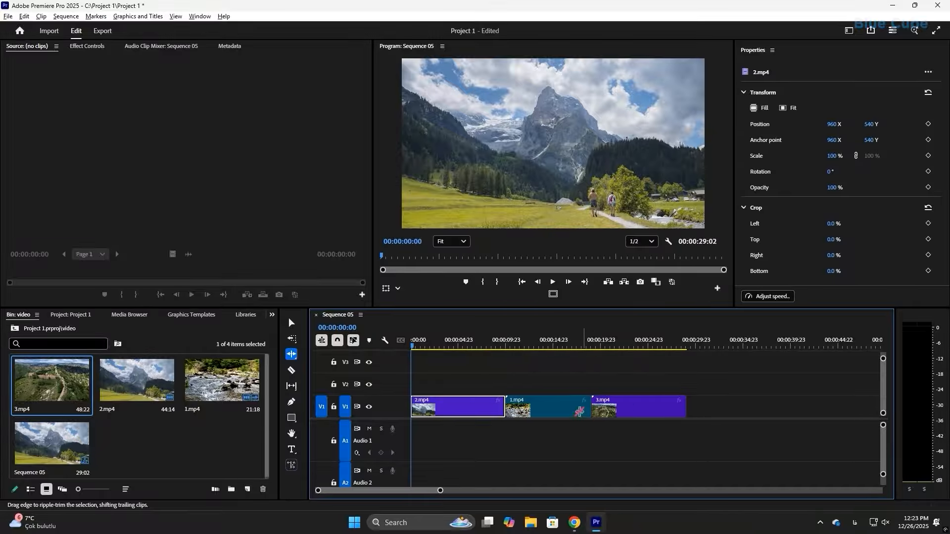
pyautogui.moveTo(584, 410)
pyautogui.mouseDown()
pyautogui.moveTo(569, 412)
pyautogui.moveTo(592, 413)
pyautogui.mouseUp()
pyautogui.hotkey('ctrl', 'z')
pyautogui.hotkey('ctrl', 'z')
pyautogui.hotkey('ctrl', 'z')
pyautogui.hotkey('ctrl', 'z')
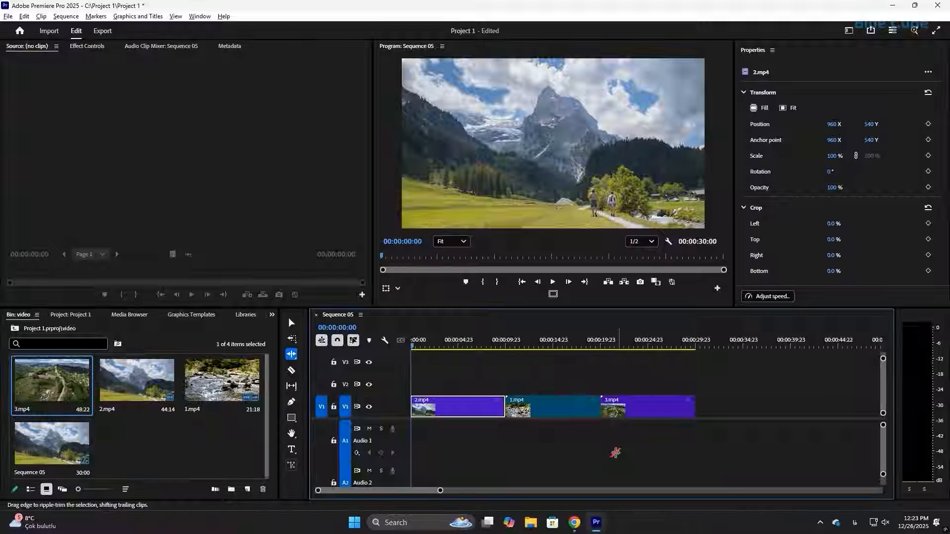
# Step: Try trimming about 5 seconds off the end of 1.mp4 with the Selection Tool, and undo the trim
pyautogui.press('v')
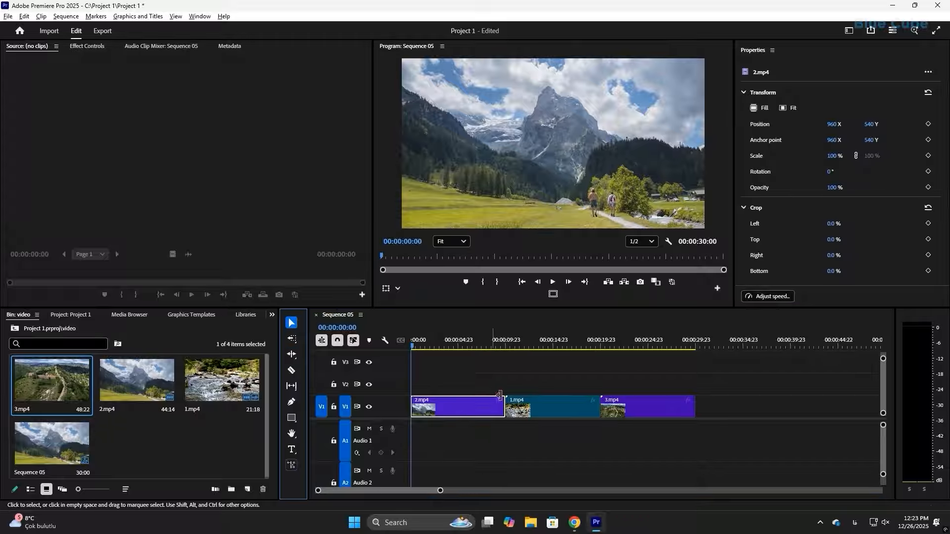
pyautogui.moveTo(598, 410); pyautogui.dragTo(548, 412)
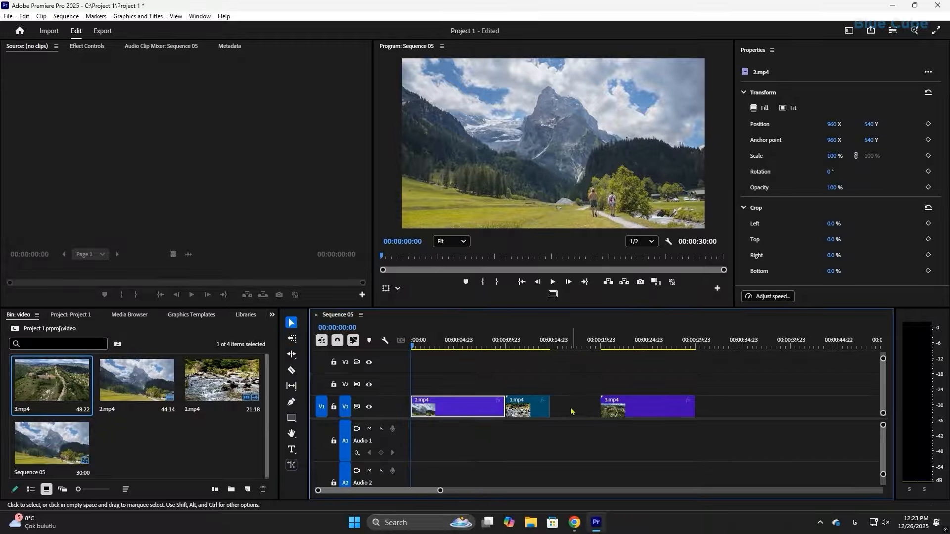
pyautogui.hotkey('ctrl', 'z')
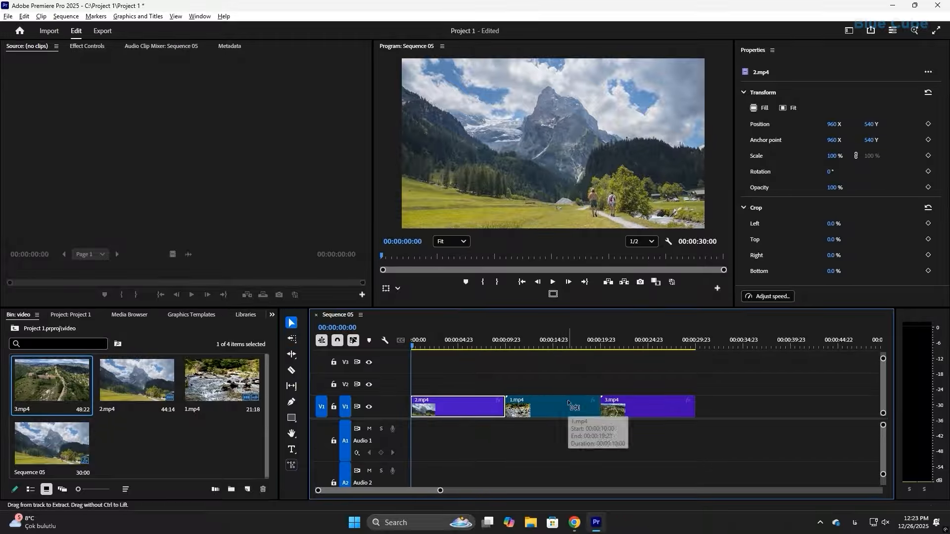
# Step: Try ripple-trimming about 5 seconds off the end of 1.mp4, and undo the trim
pyautogui.press('b')
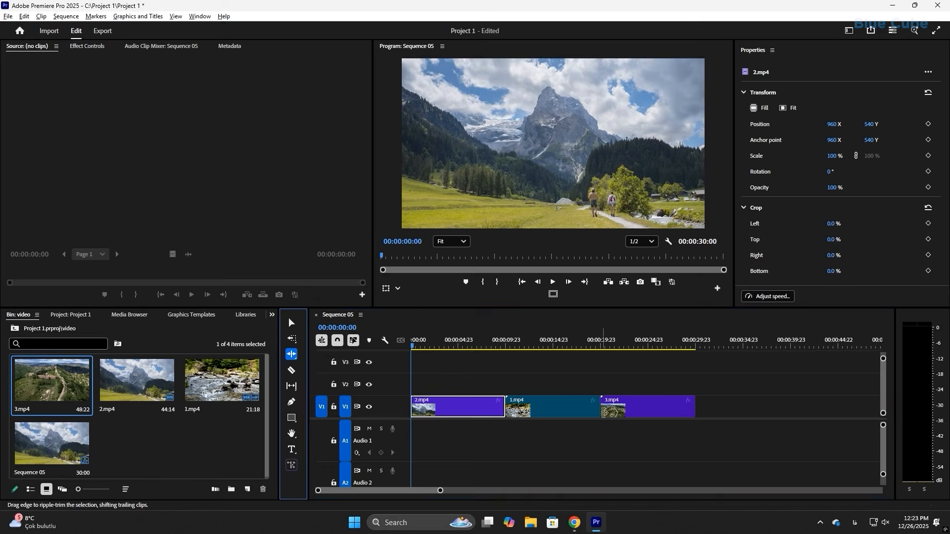
pyautogui.moveTo(596, 412); pyautogui.dragTo(548, 412)
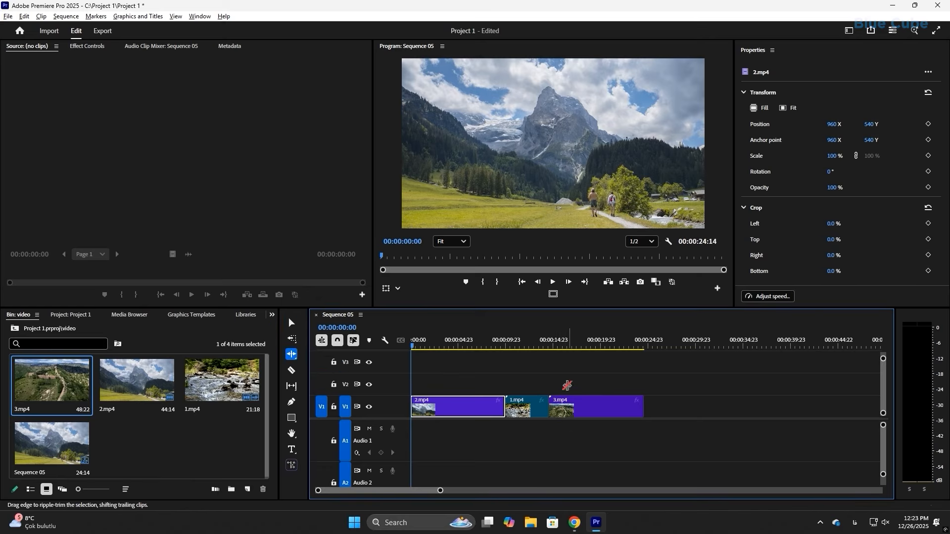
pyautogui.hotkey('ctrl', 'z')
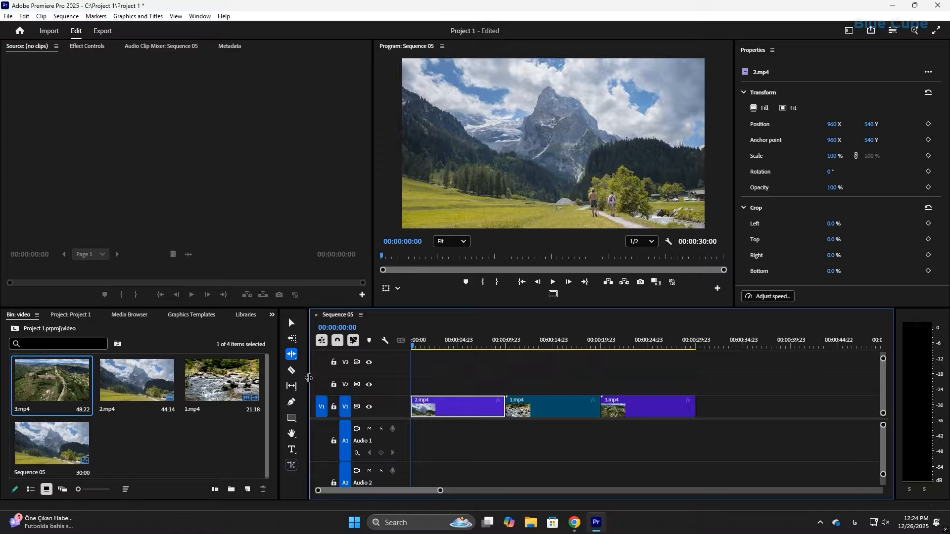
# Step: Try the Razor Tool on 2.mp4 at about 3 seconds and 1.mp4 at about 15 seconds, and select the second part of 1.mp4
pyautogui.press('c')
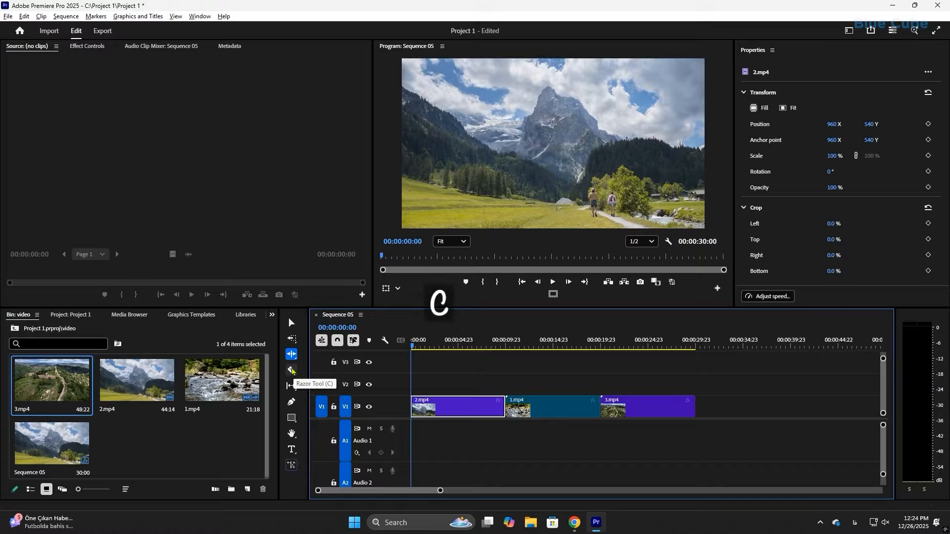
pyautogui.click(292, 370)
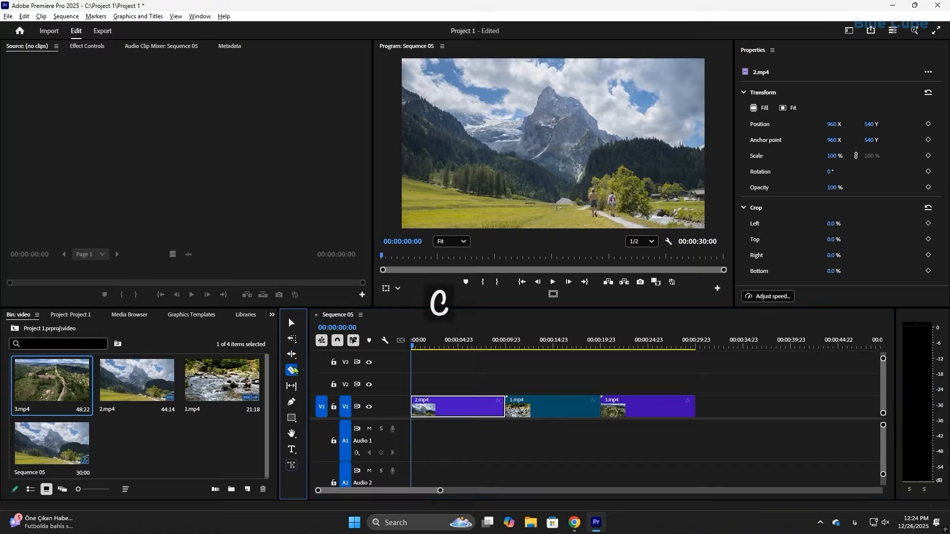
pyautogui.click(440, 407)
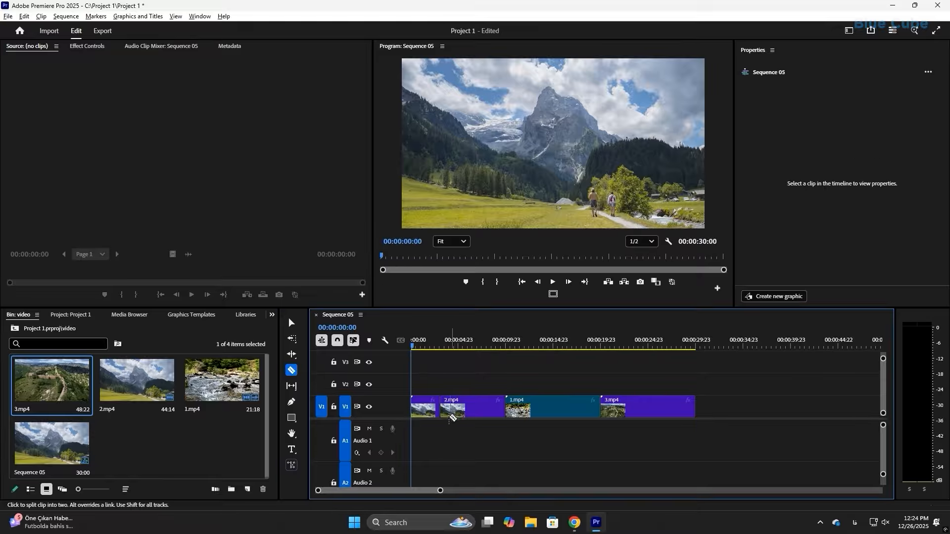
pyautogui.click(551, 409)
pyautogui.press('v')
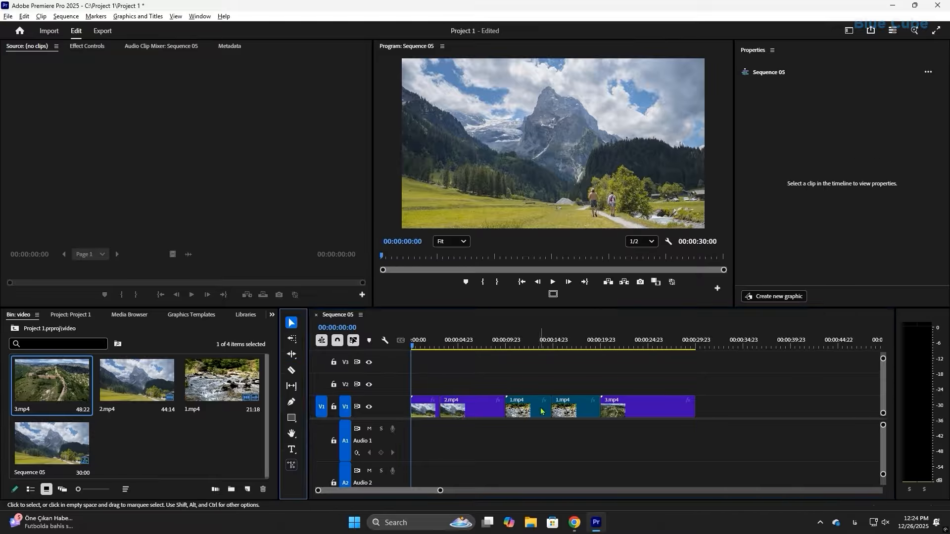
pyautogui.moveTo(575, 409)
pyautogui.mouseDown()
pyautogui.moveTo(576, 385)
pyautogui.moveTo(573, 405)
pyautogui.mouseUp()
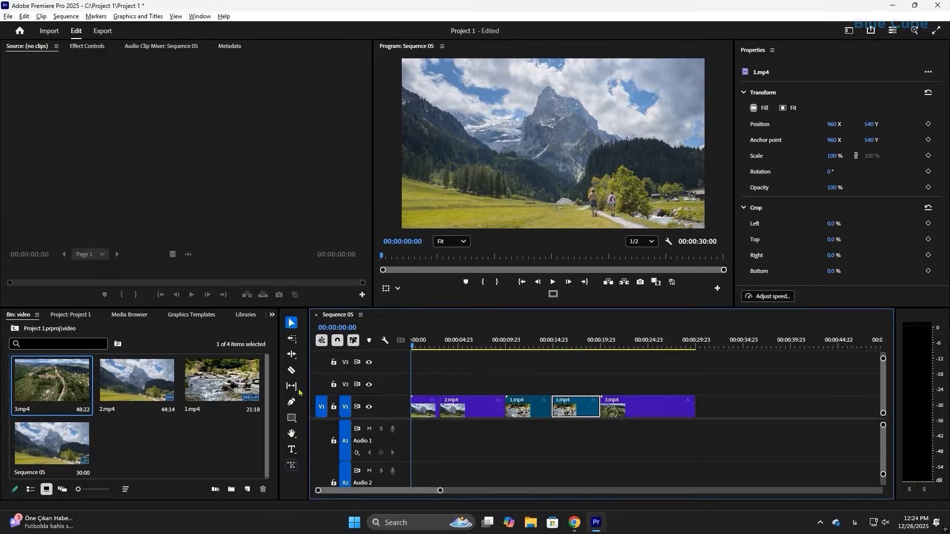
# Step: Split 3.mp4 at about 25 seconds with the Razor Tool and move its second part about 4 seconds later
pyautogui.click(291, 371)
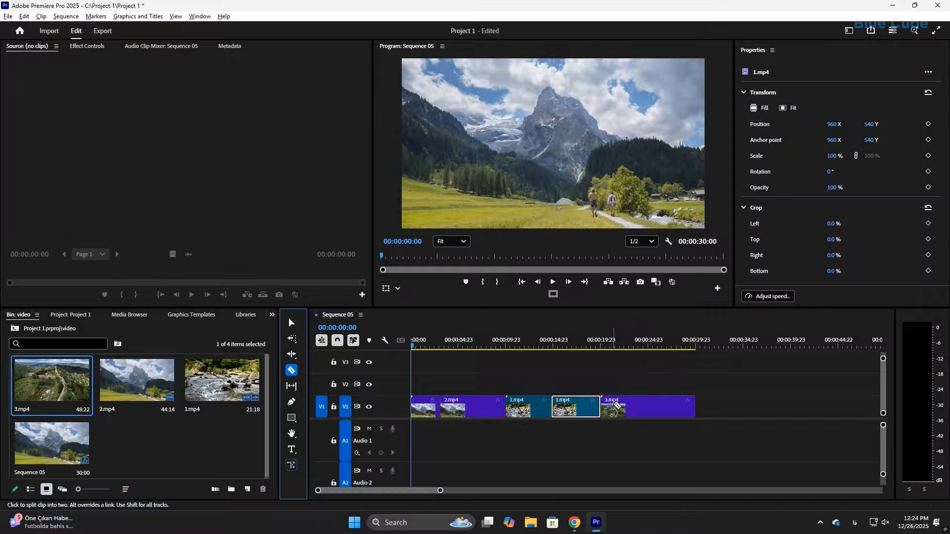
pyautogui.click(650, 407)
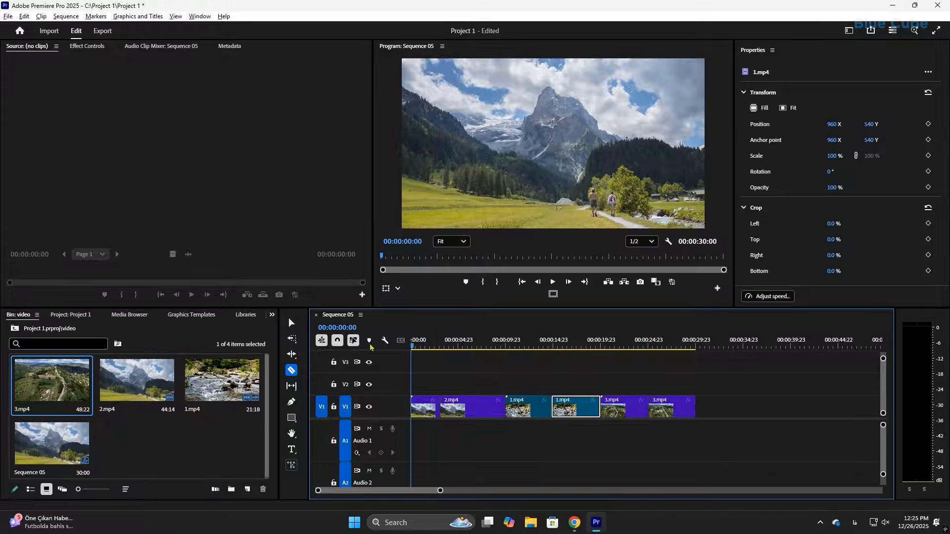
pyautogui.click(292, 323)
pyautogui.moveTo(653, 406); pyautogui.dragTo(697, 408)
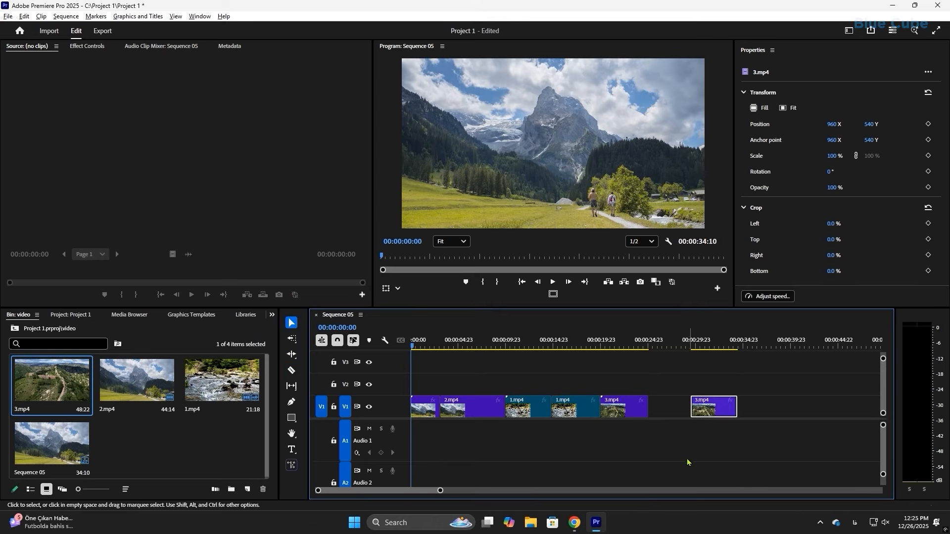
# Step: Undo the move of the 3.mp4 part and all three razor cuts
pyautogui.hotkey('ctrl', 'z')
pyautogui.hotkey('ctrl', 'z')
pyautogui.hotkey('ctrl', 'z')
pyautogui.hotkey('ctrl', 'z')
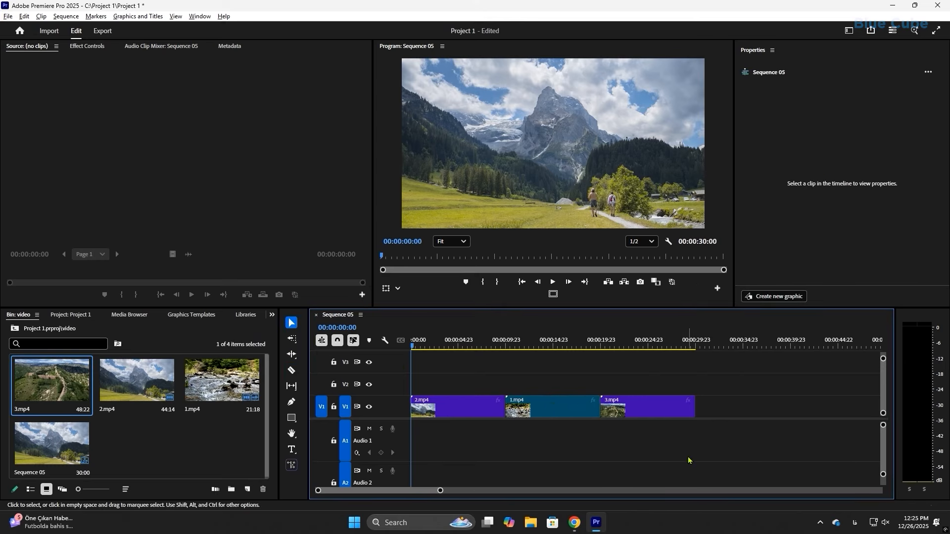
pyautogui.hotkey('ctrl', 'z')
pyautogui.hotkey('ctrl', 'shift', 'z')
# Step: Try rolling the cut between 1.mp4 and 3.mp4 about 3 seconds later with the Rolling Edit Tool, and roll it back
pyautogui.click(292, 355)
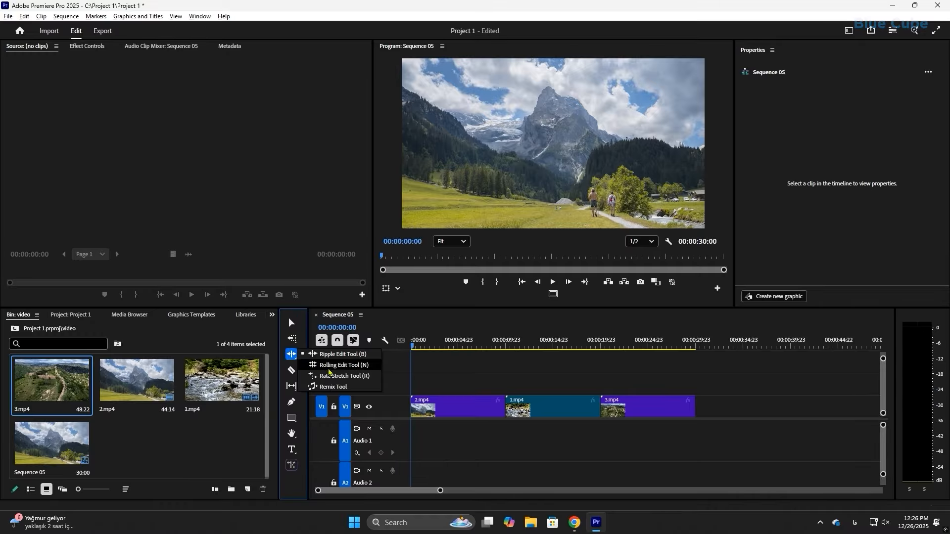
pyautogui.click(357, 366)
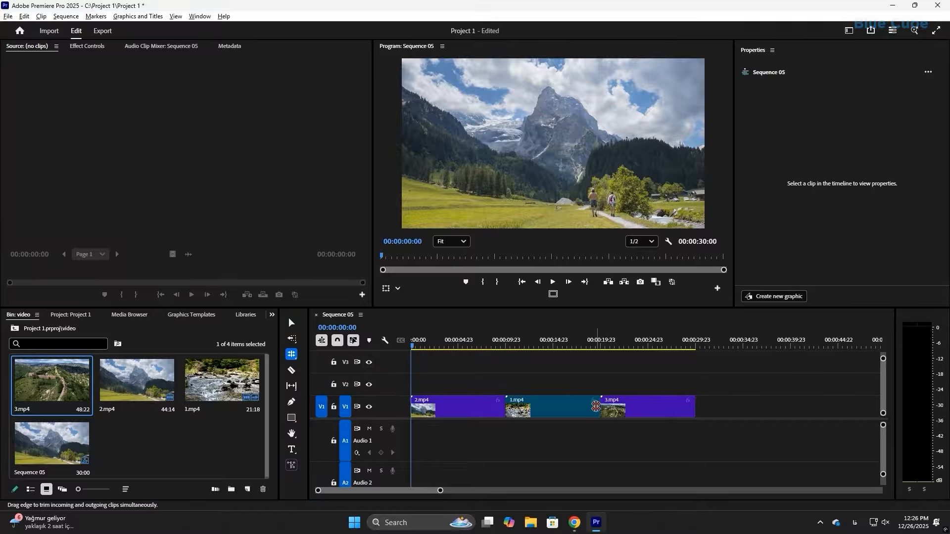
pyautogui.moveTo(596, 406); pyautogui.dragTo(635, 409)
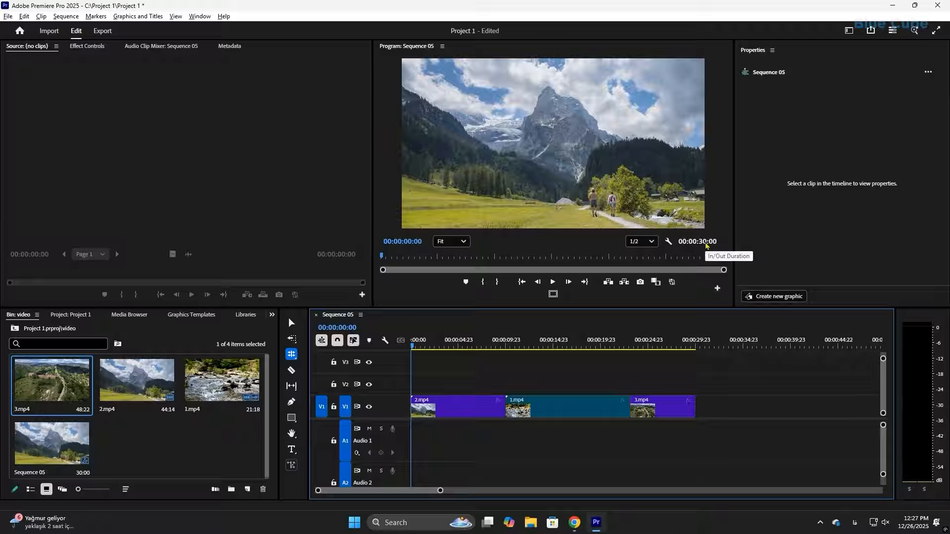
pyautogui.moveTo(630, 407); pyautogui.dragTo(600, 408)
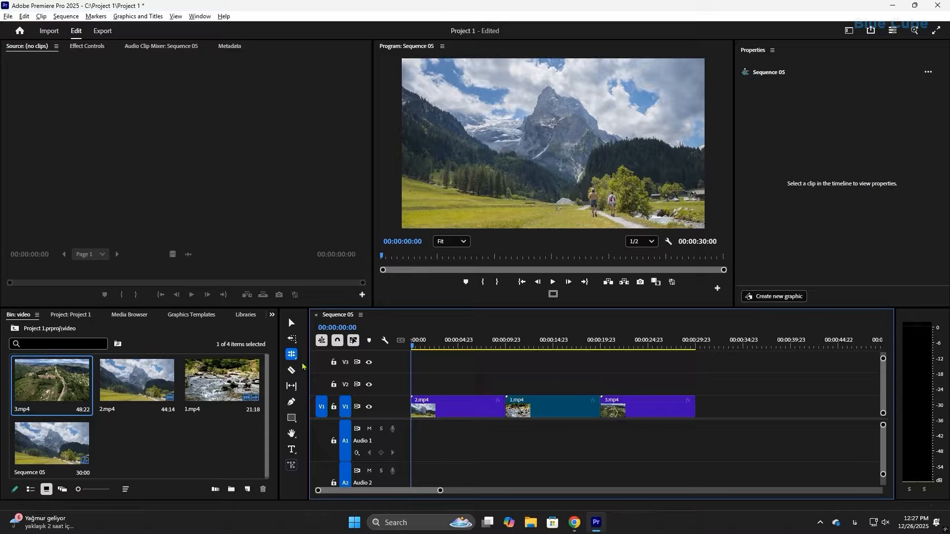
# Step: Try extending the end of 1.mp4 by about 4 seconds with the Ripple Edit Tool, and undo the extension
pyautogui.click(291, 354)
pyautogui.click(342, 354)
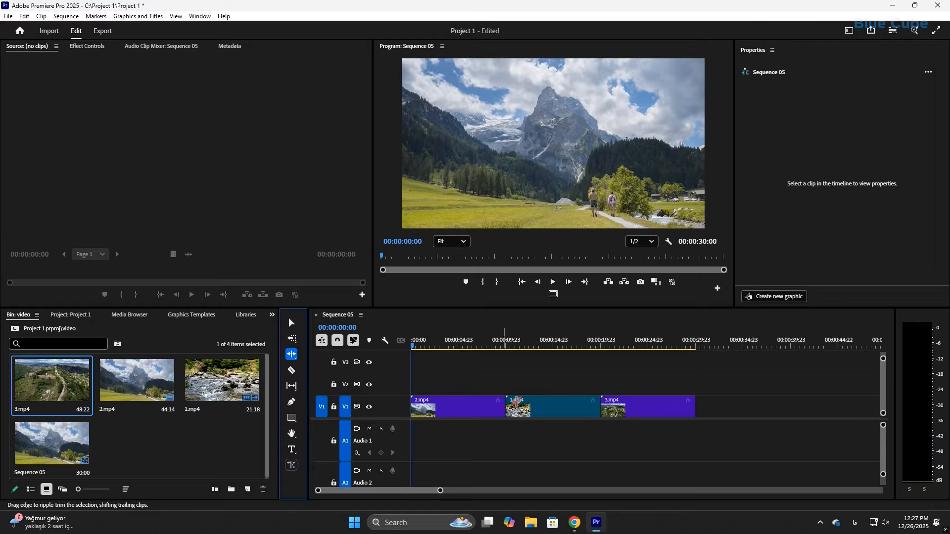
pyautogui.moveTo(601, 407); pyautogui.dragTo(637, 407)
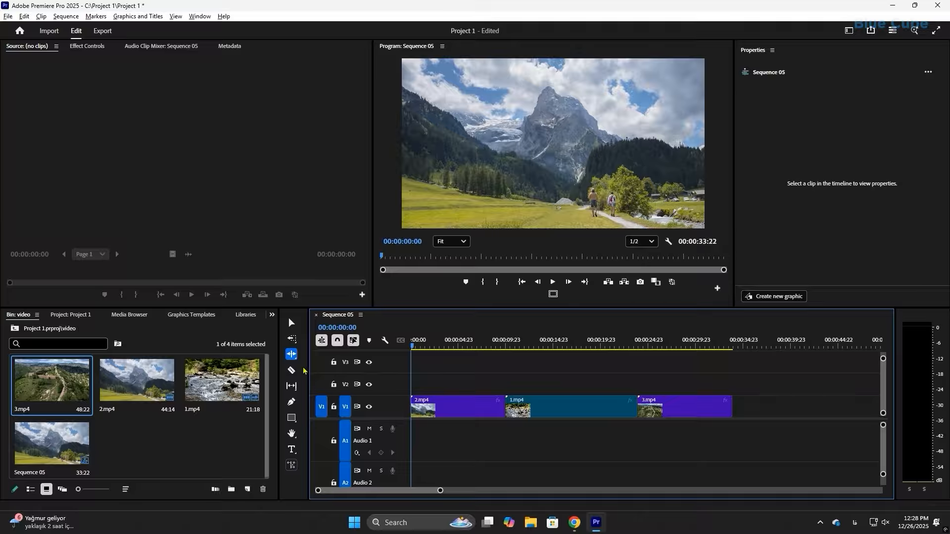
pyautogui.click(291, 354)
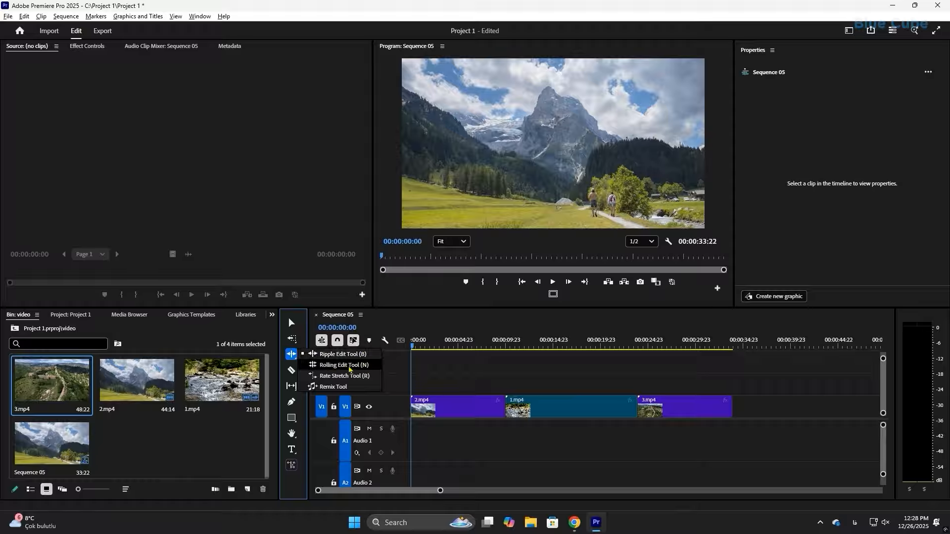
pyautogui.click(466, 375)
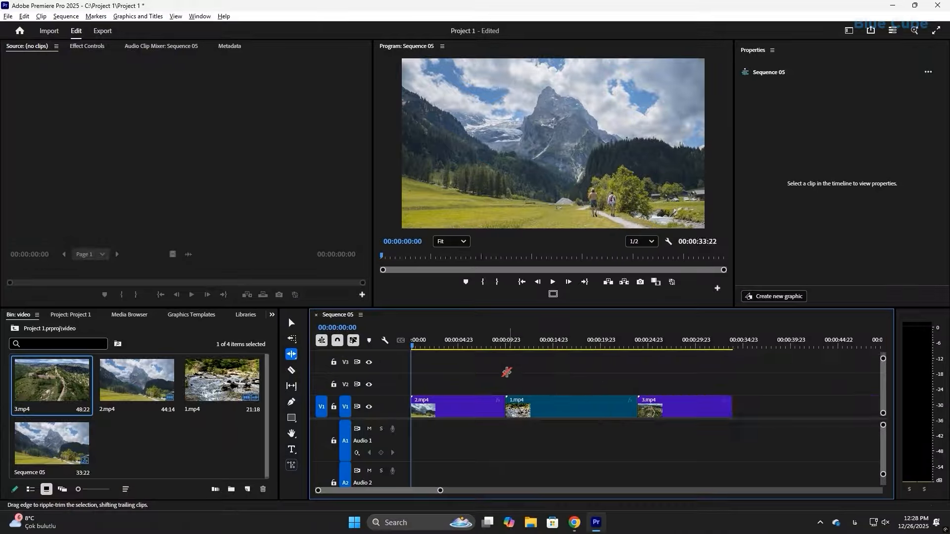
pyautogui.hotkey('ctrl', 'z')
pyautogui.hotkey('ctrl', 'z')
pyautogui.hotkey('ctrl', 'z')
pyautogui.hotkey('ctrl', 'shift', 'z')
pyautogui.hotkey('ctrl', 'shift', 'z')
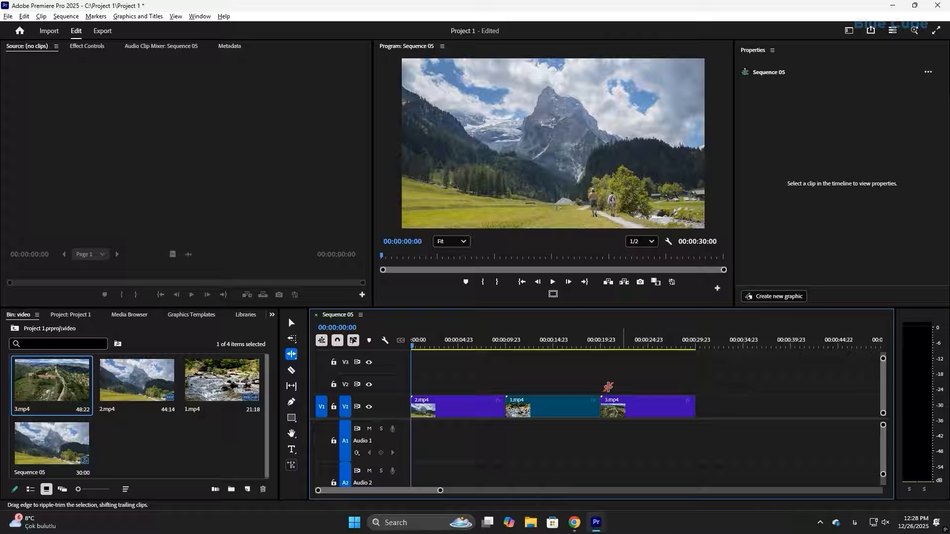
# Step: Speed up 3.mp4 with the Rate Stretch Tool so that it ends at about 23 seconds, and play the clip
pyautogui.click(293, 355)
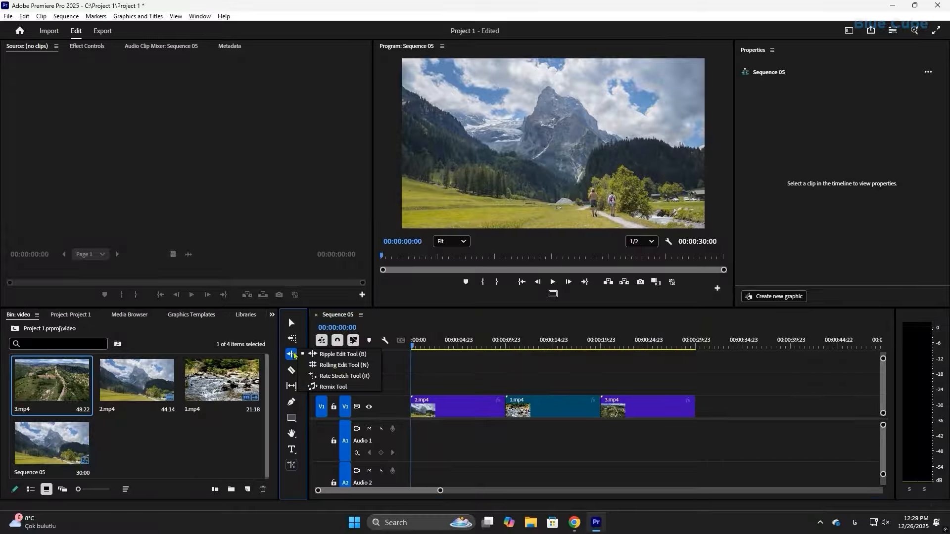
pyautogui.click(343, 376)
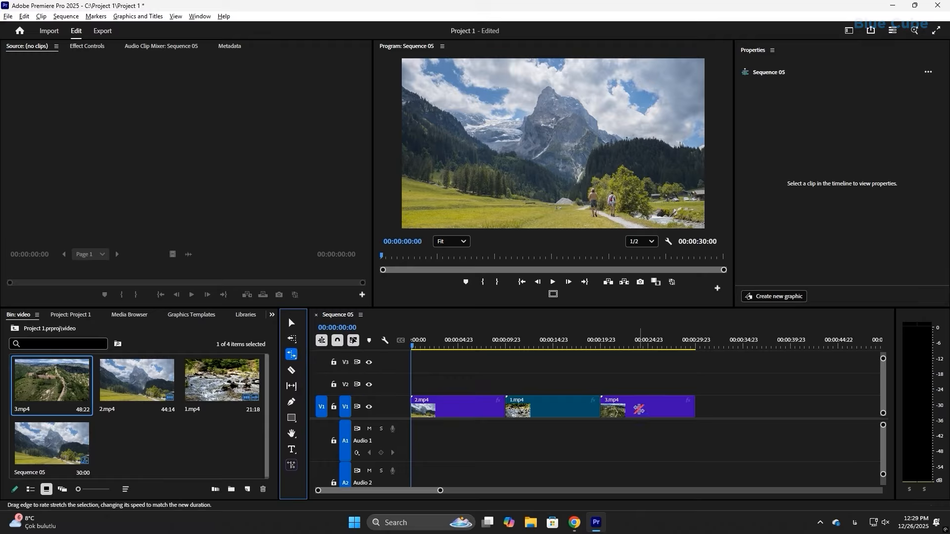
pyautogui.click(696, 407)
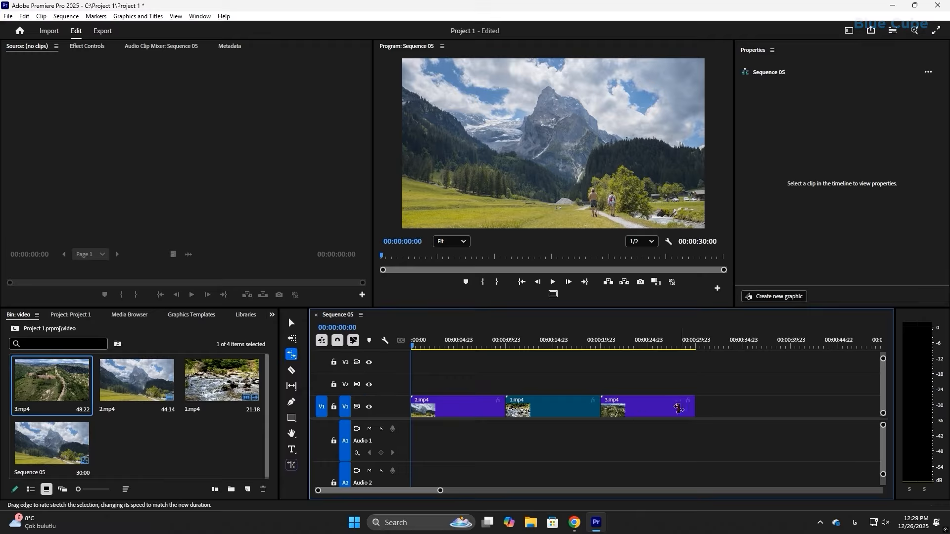
pyautogui.click(646, 407)
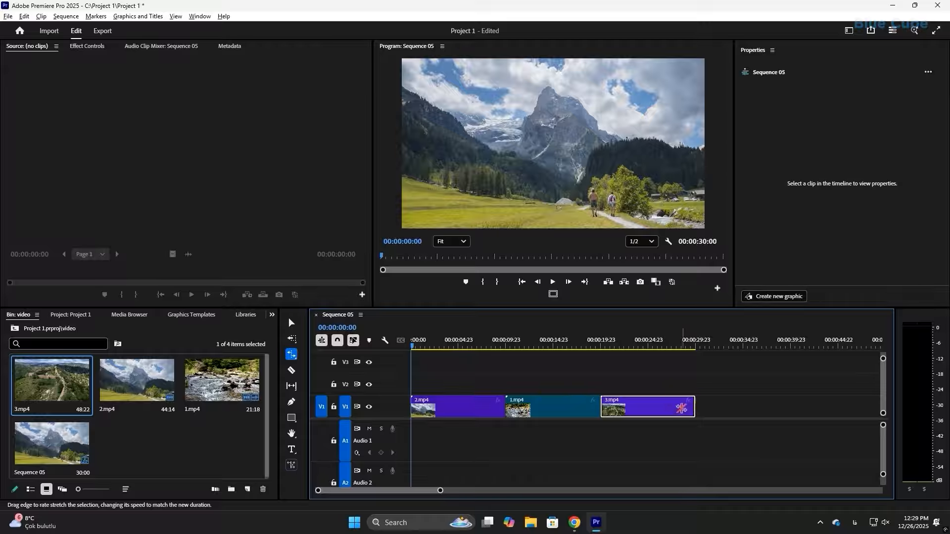
pyautogui.moveTo(695, 407); pyautogui.dragTo(632, 409)
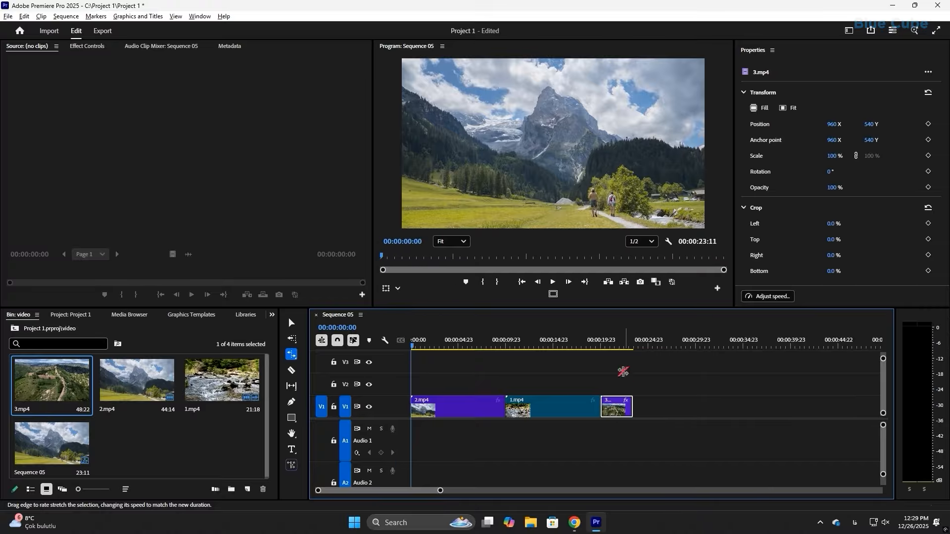
pyautogui.click(608, 346)
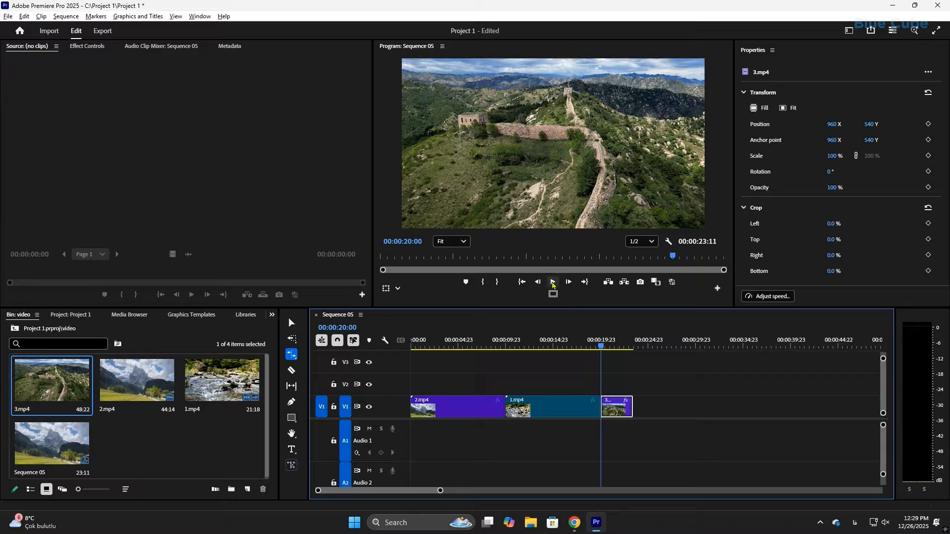
pyautogui.click(553, 283)
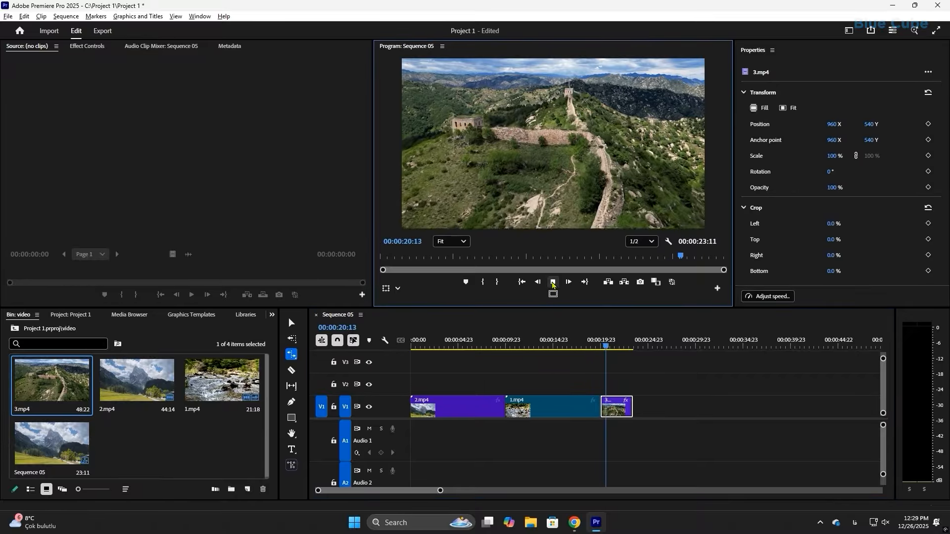
pyautogui.click(553, 283)
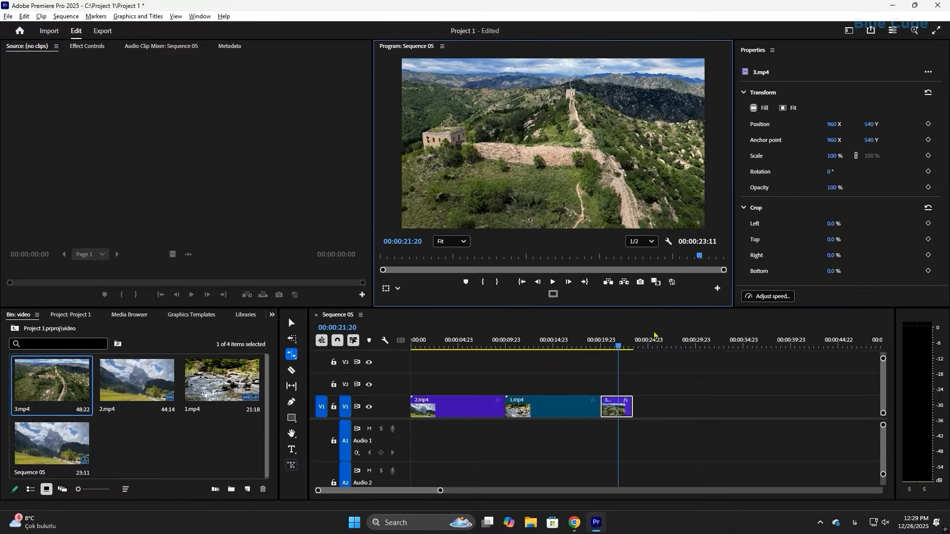
# Step: Slow down 3.mp4 by rate-stretching its end out to about 42 seconds, and play part of it
pyautogui.click(681, 409)
pyautogui.moveTo(633, 408); pyautogui.dragTo(809, 416)
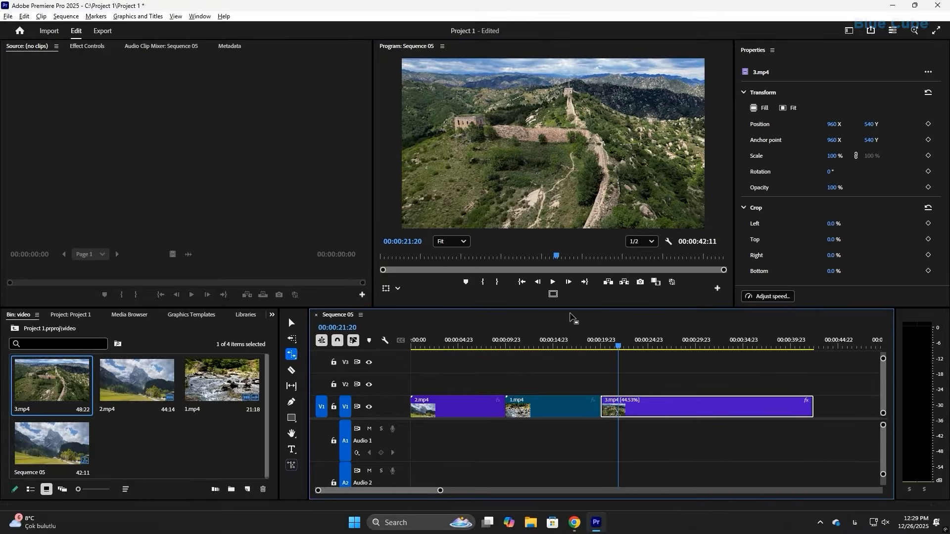
pyautogui.click(553, 282)
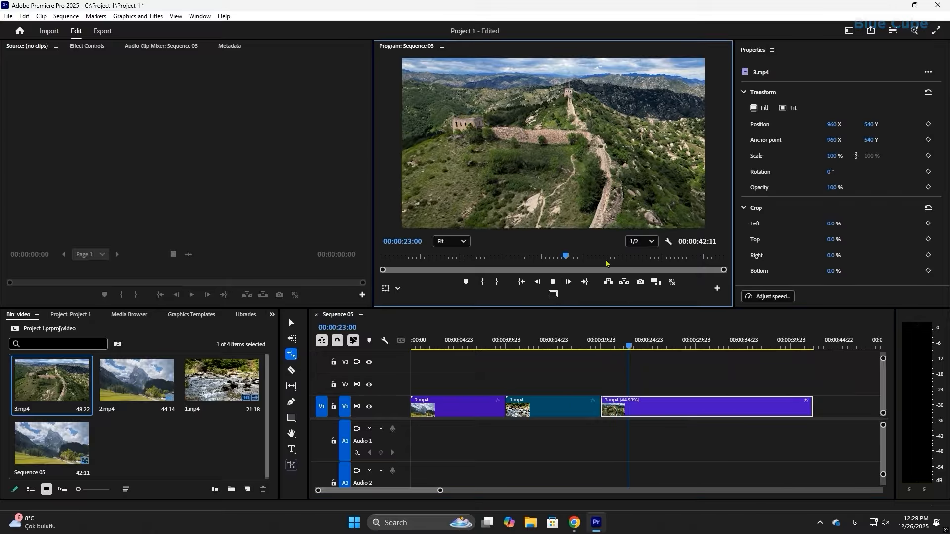
pyautogui.click(552, 282)
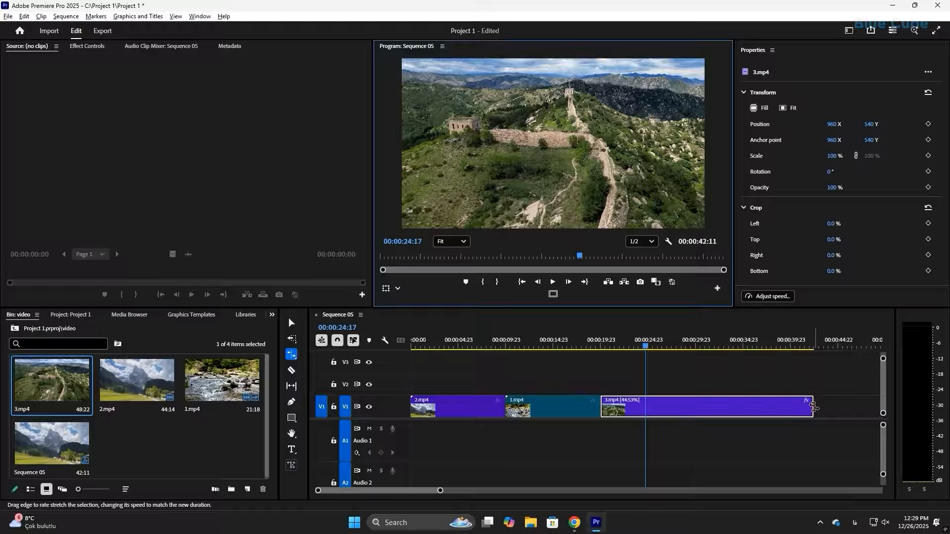
# Step: Speed up 3.mp4 by rate-stretching its end back to about 22.5 seconds, and play it from its start
pyautogui.moveTo(813, 407); pyautogui.dragTo(625, 407)
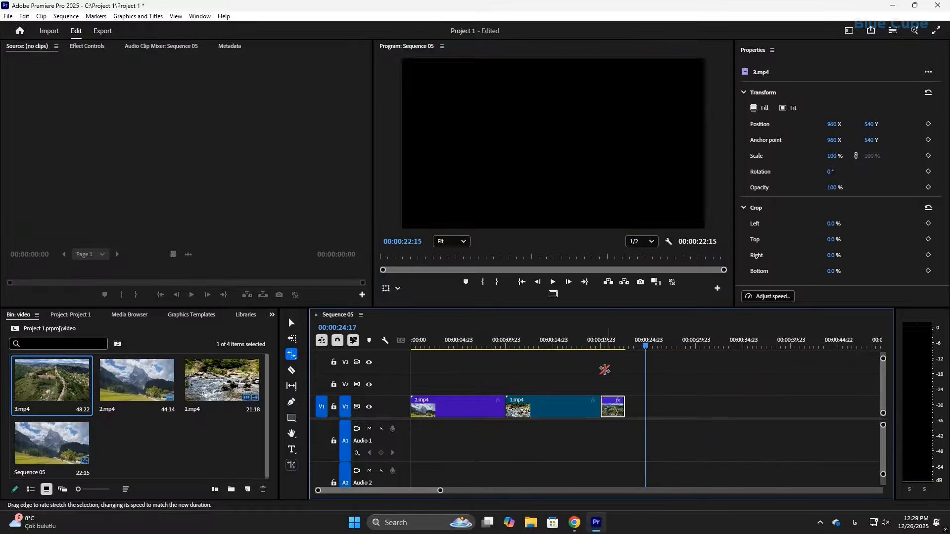
pyautogui.click(607, 345)
pyautogui.click(554, 282)
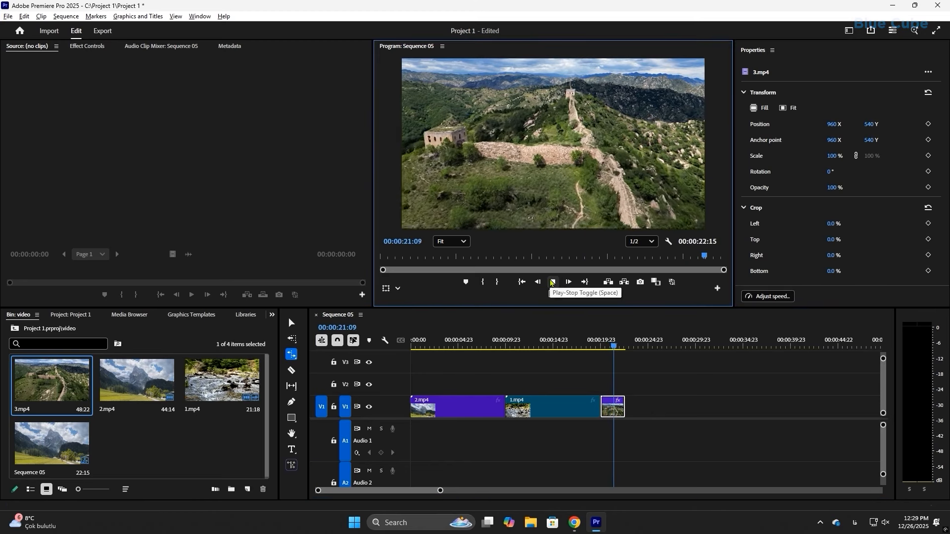
pyautogui.click(554, 281)
# Step: Rate-stretch the end of 3.mp4 to 47 seconds, play part of it, and undo all the speed changes to the clip
pyautogui.moveTo(625, 407); pyautogui.dragTo(856, 418)
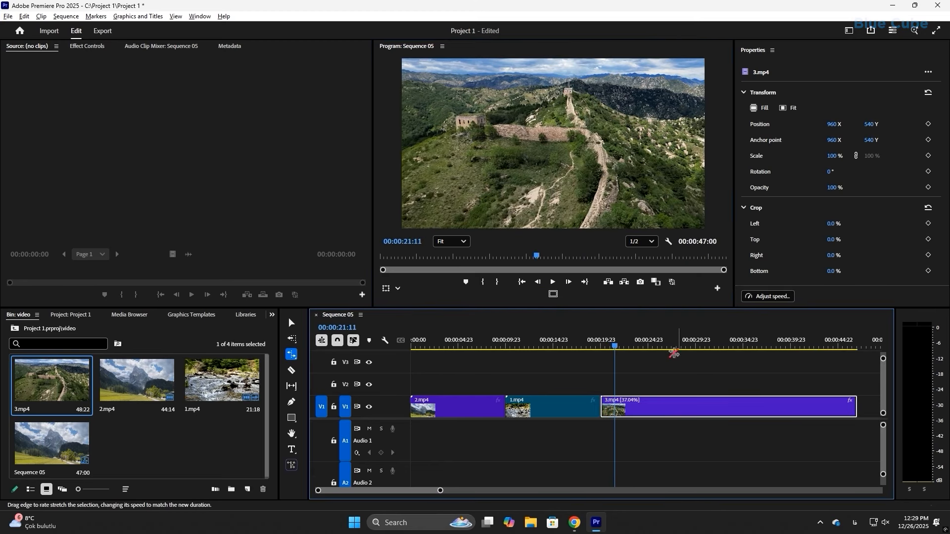
pyautogui.click(553, 282)
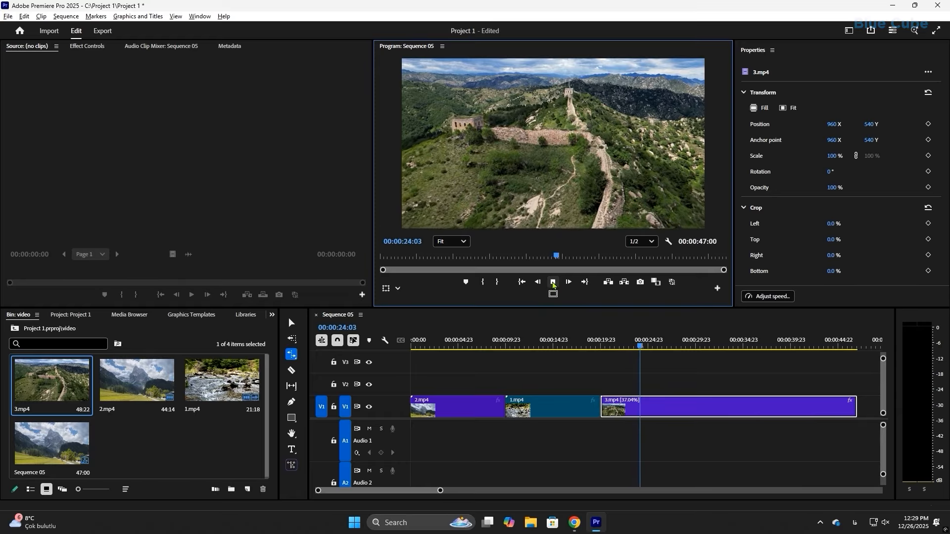
pyautogui.click(553, 283)
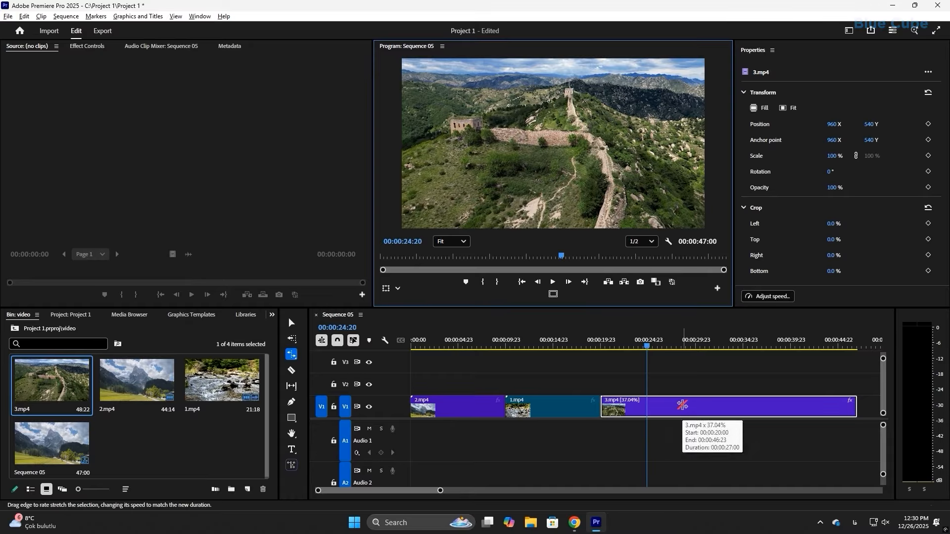
pyautogui.hotkey('ctrl', 'z')
pyautogui.hotkey('ctrl', 'z')
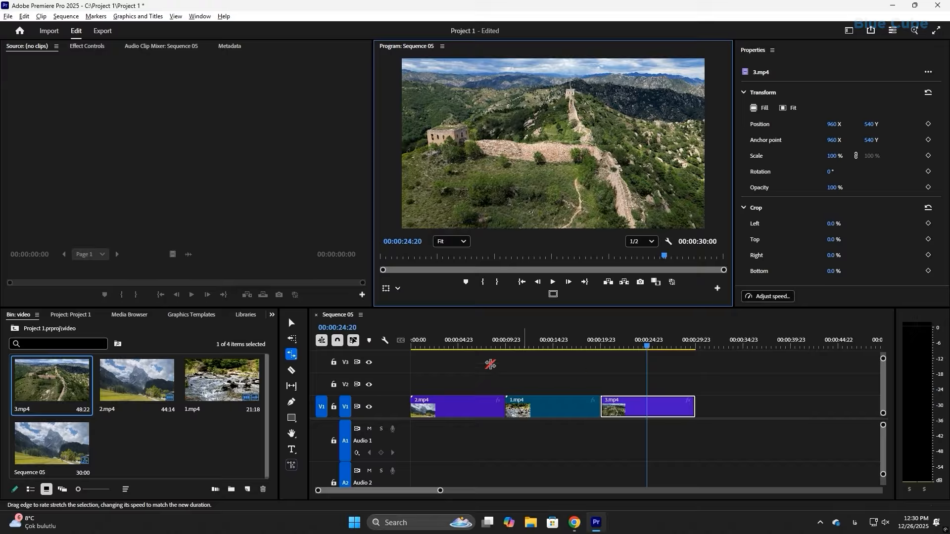
# Step: Move the playhead to the start of 1.mp4 and try slipping its footage by about 5.5 seconds and back with the Slip Tool
pyautogui.click(292, 386)
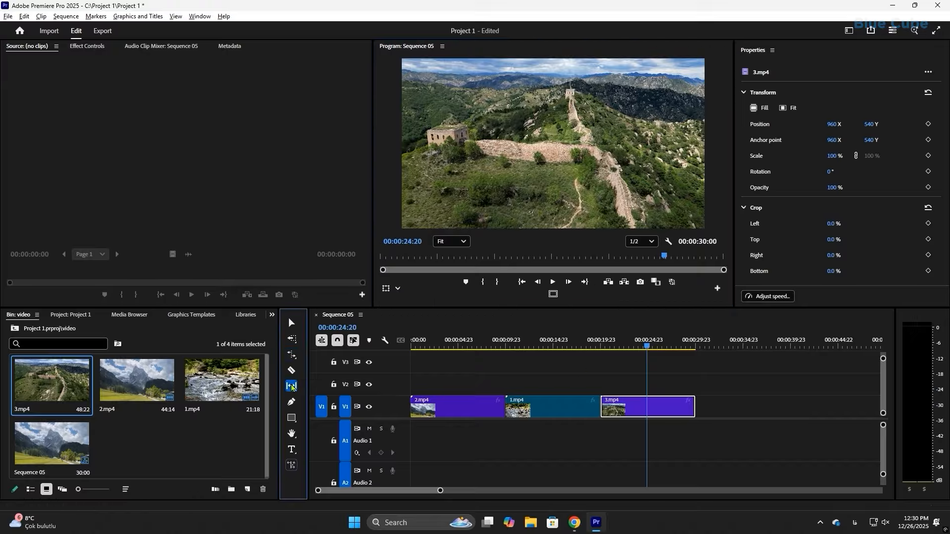
pyautogui.click(292, 386)
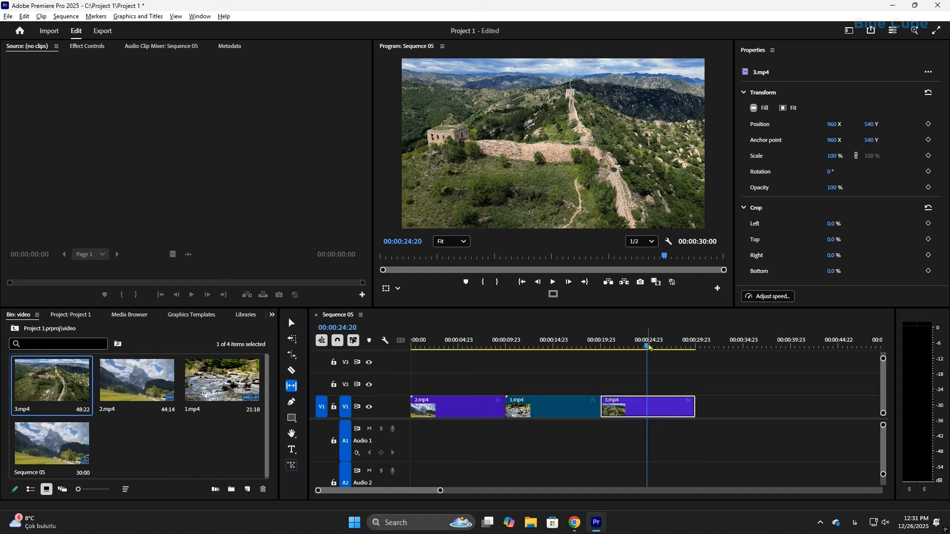
pyautogui.moveTo(647, 345); pyautogui.dragTo(505, 344)
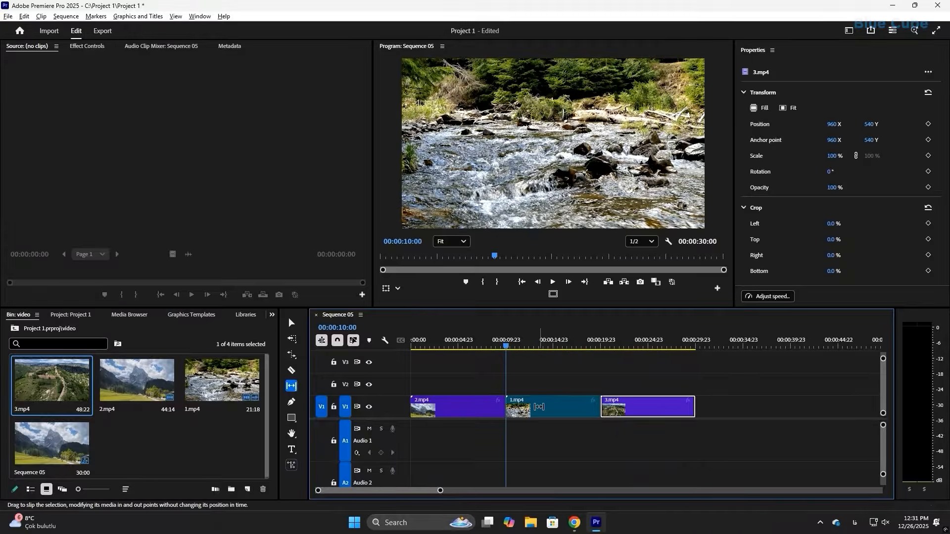
pyautogui.moveTo(539, 407); pyautogui.dragTo(547, 407)
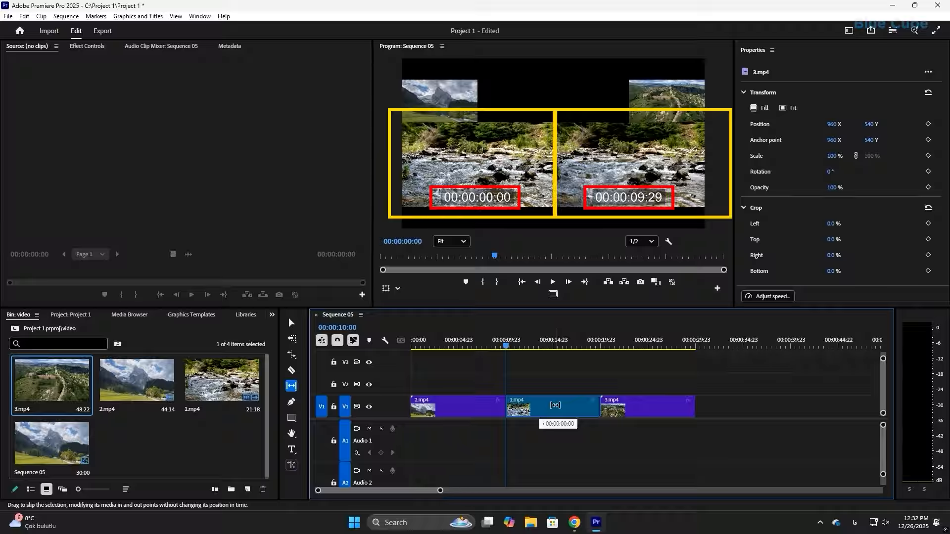
pyautogui.moveTo(555, 406); pyautogui.dragTo(512, 406)
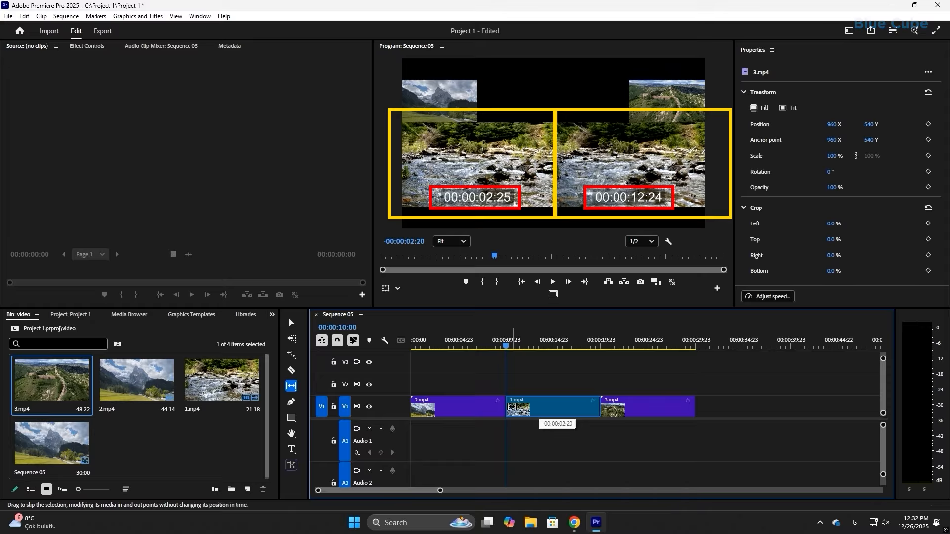
pyautogui.moveTo(512, 407); pyautogui.dragTo(486, 406)
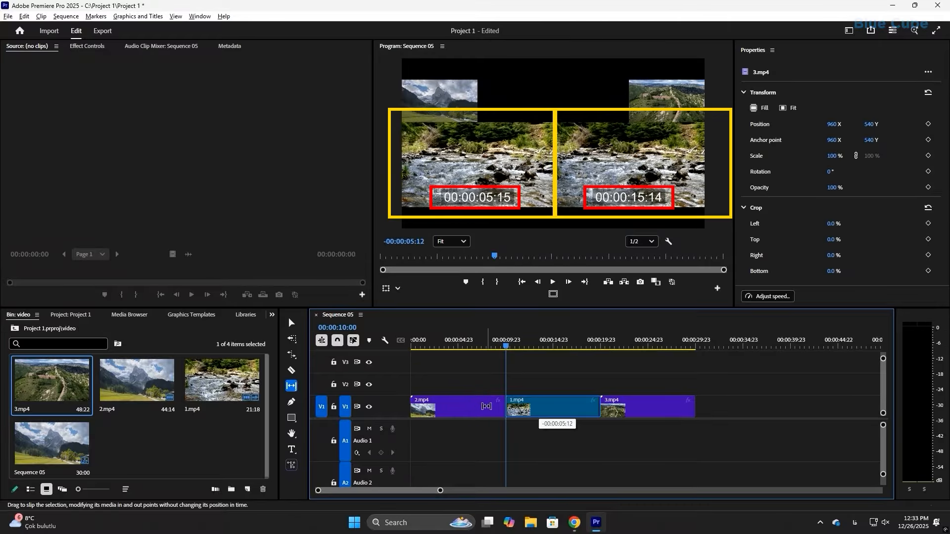
pyautogui.moveTo(486, 406); pyautogui.dragTo(542, 407)
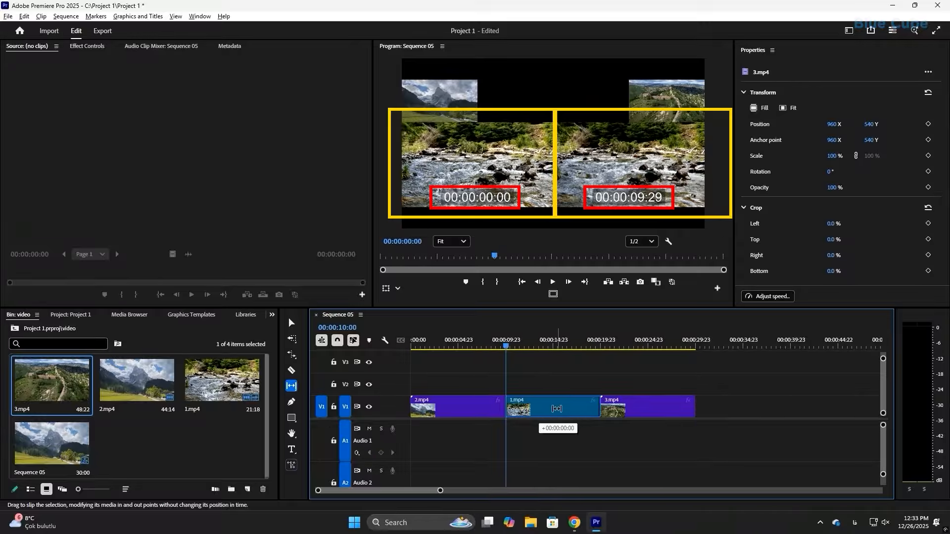
pyautogui.moveTo(550, 409)
pyautogui.mouseDown()
pyautogui.moveTo(456, 407)
pyautogui.moveTo(558, 412)
pyautogui.moveTo(520, 414)
pyautogui.moveTo(530, 411)
pyautogui.mouseUp()
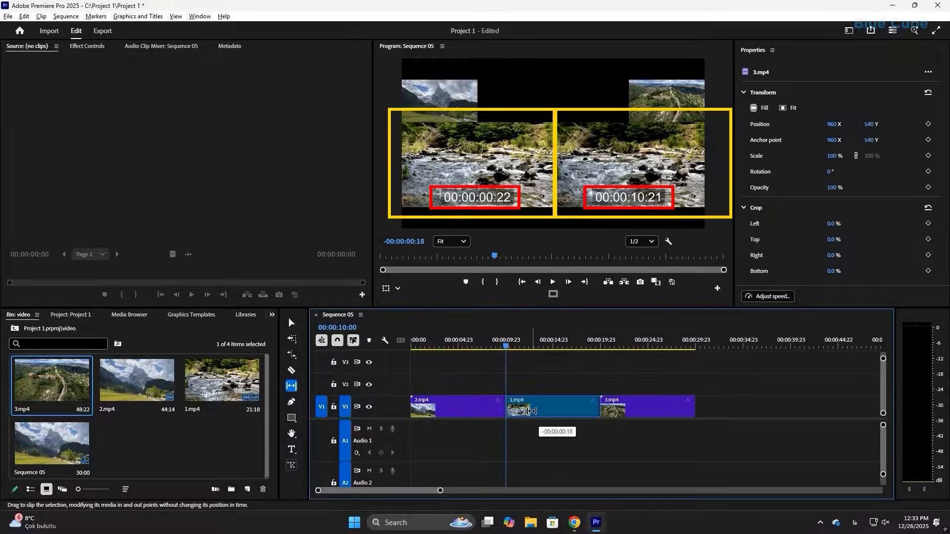
pyautogui.moveTo(531, 411); pyautogui.dragTo(506, 408)
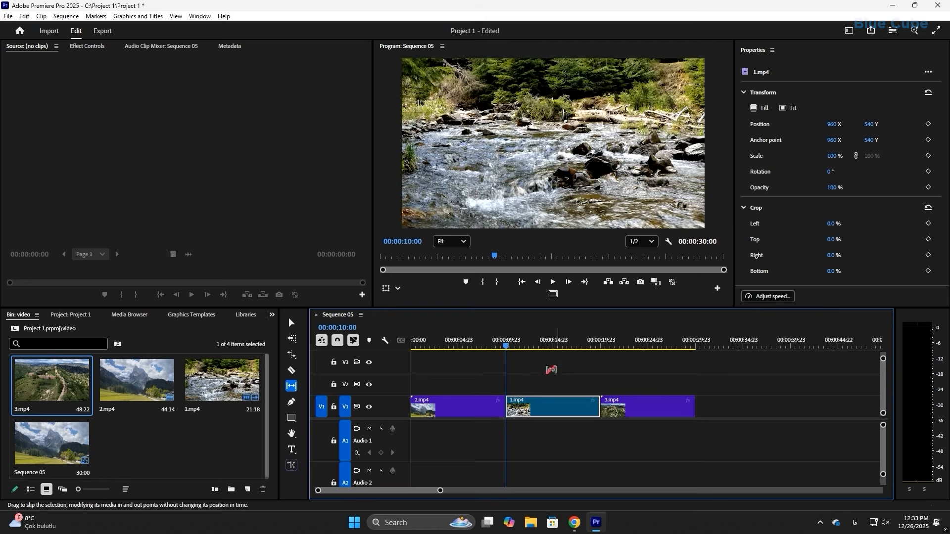
# Step: Slide 1.mp4 about 4.5 seconds later between its neighbours with the Slide Tool, so that it starts at 00:00:14:14
pyautogui.click(292, 386)
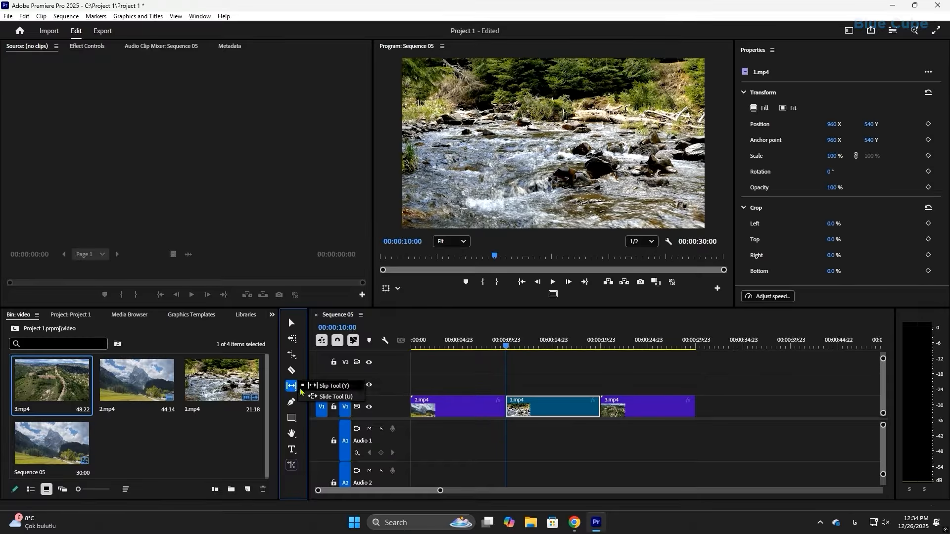
pyautogui.click(334, 397)
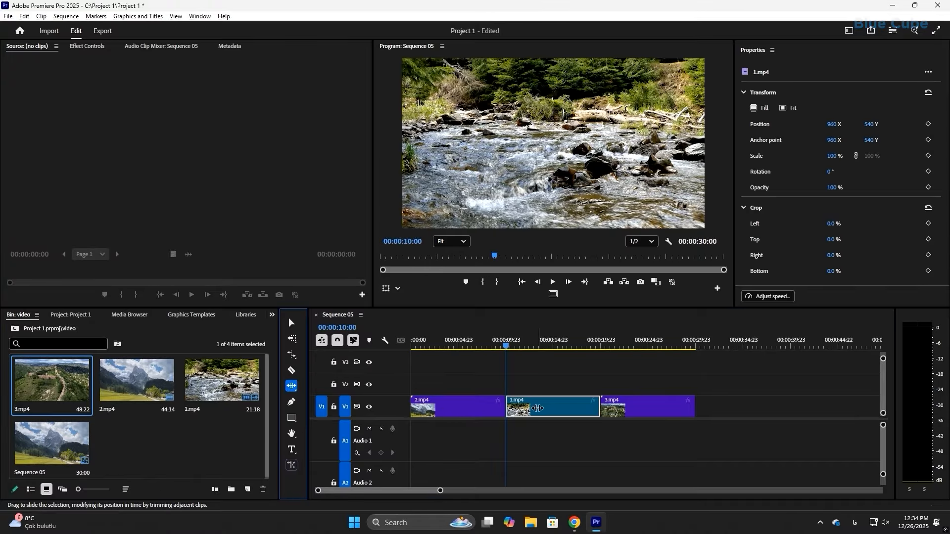
pyautogui.moveTo(538, 408); pyautogui.dragTo(581, 409)
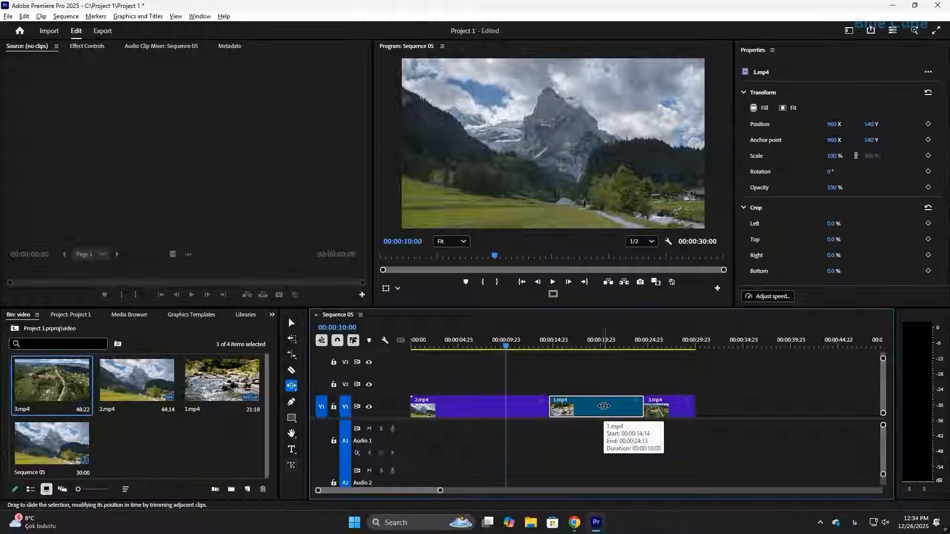
# Step: Move the playhead to 00:00:21:12 and slide 1.mp4 earlier until its end meets the playhead
pyautogui.moveTo(569, 343); pyautogui.dragTo(616, 356)
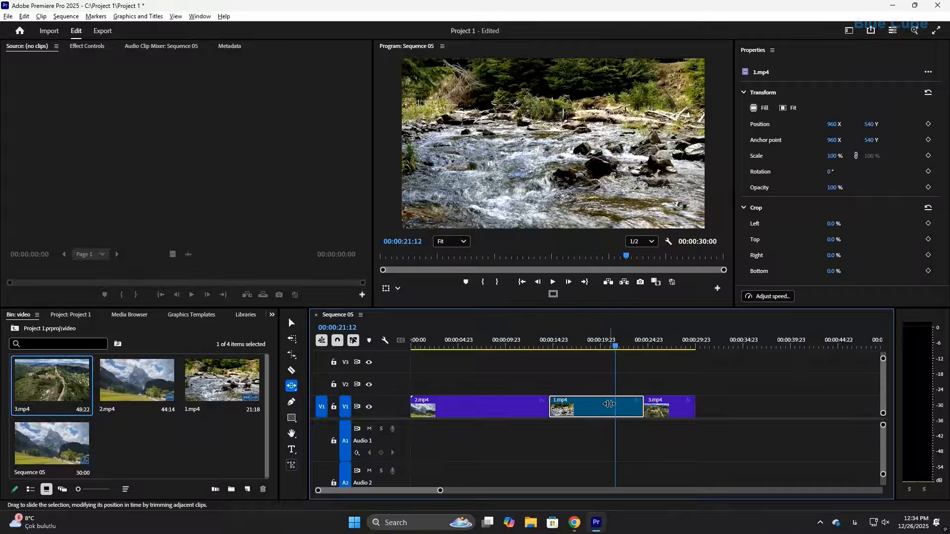
pyautogui.moveTo(609, 404)
pyautogui.mouseDown()
pyautogui.moveTo(620, 407)
pyautogui.moveTo(581, 407)
pyautogui.moveTo(601, 407)
pyautogui.mouseUp()
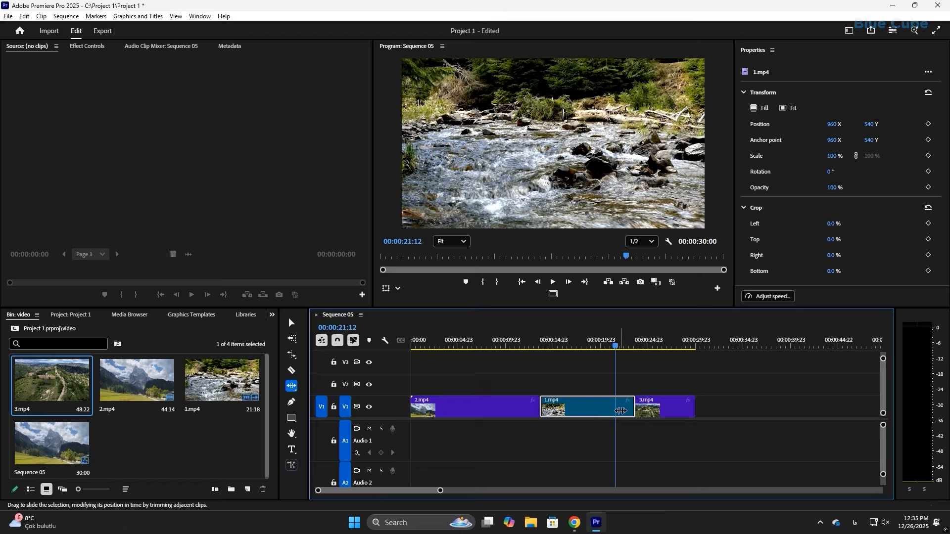
pyautogui.moveTo(621, 410); pyautogui.dragTo(572, 406)
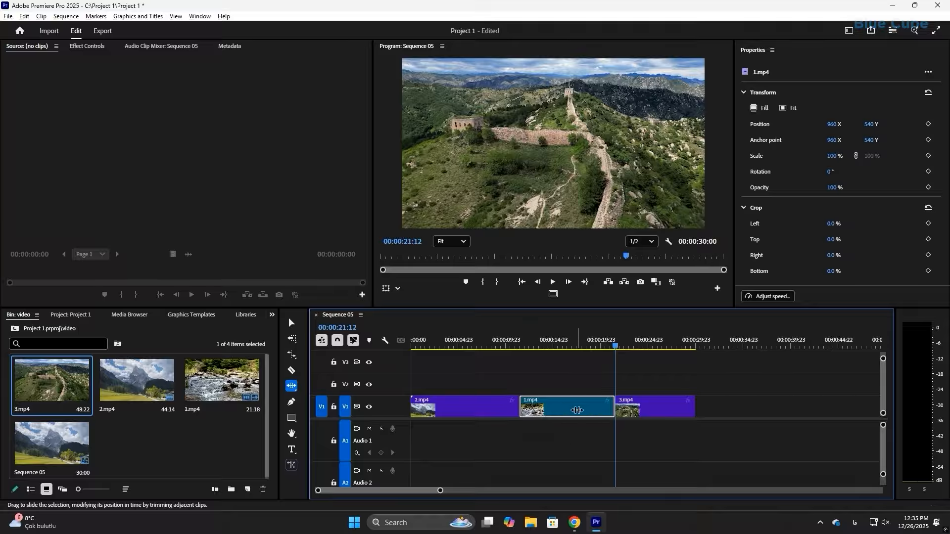
# Step: Pan the timeline about 10 seconds ahead with the Hand Tool, and pan it back to the sequence start
pyautogui.click(292, 434)
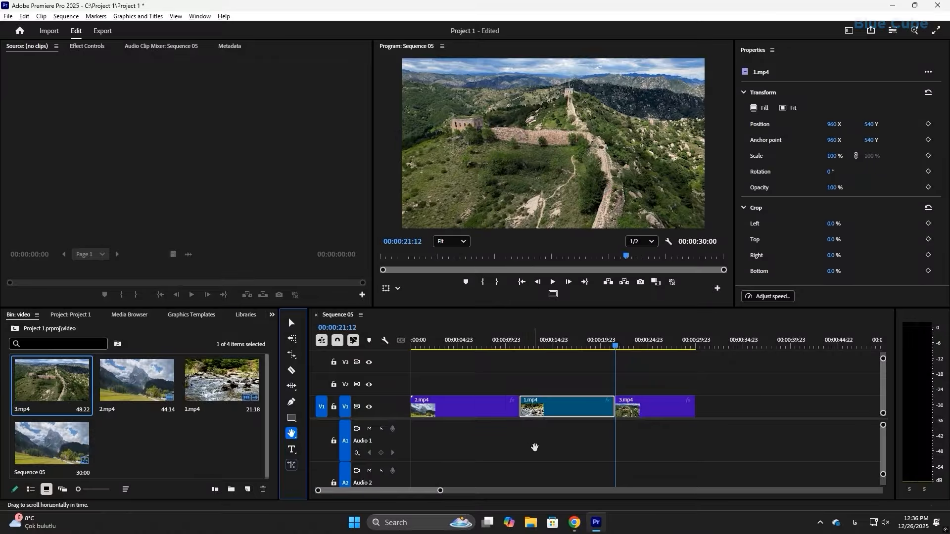
pyautogui.moveTo(529, 444); pyautogui.dragTo(451, 444)
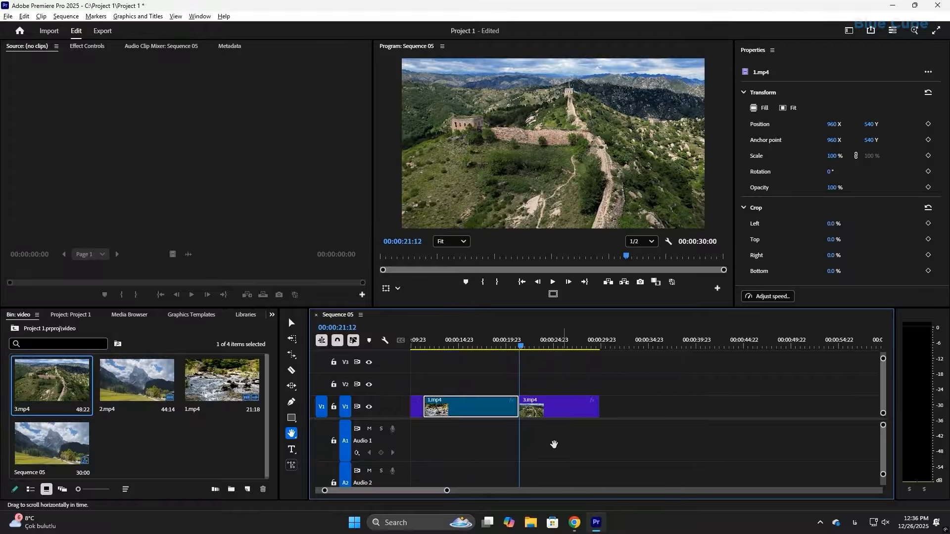
pyautogui.moveTo(554, 444); pyautogui.dragTo(628, 447)
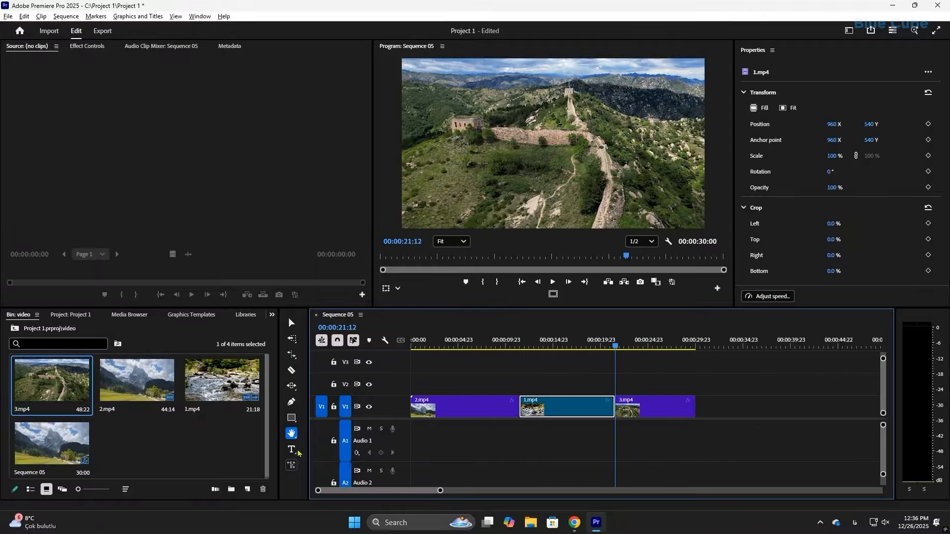
# Step: Zoom the timeline in one level on 1.mp4 with the Zoom Tool, then out two levels and back in one
pyautogui.click(291, 434)
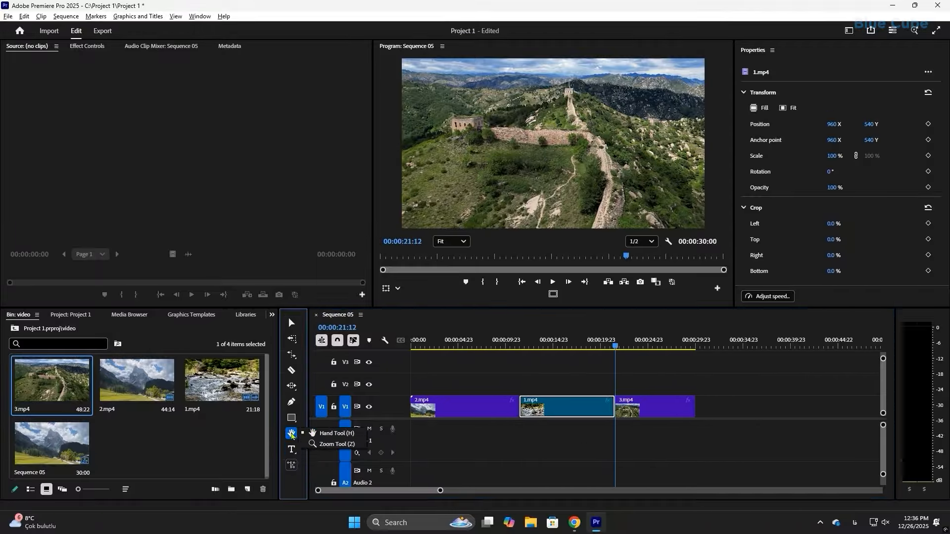
pyautogui.click(335, 445)
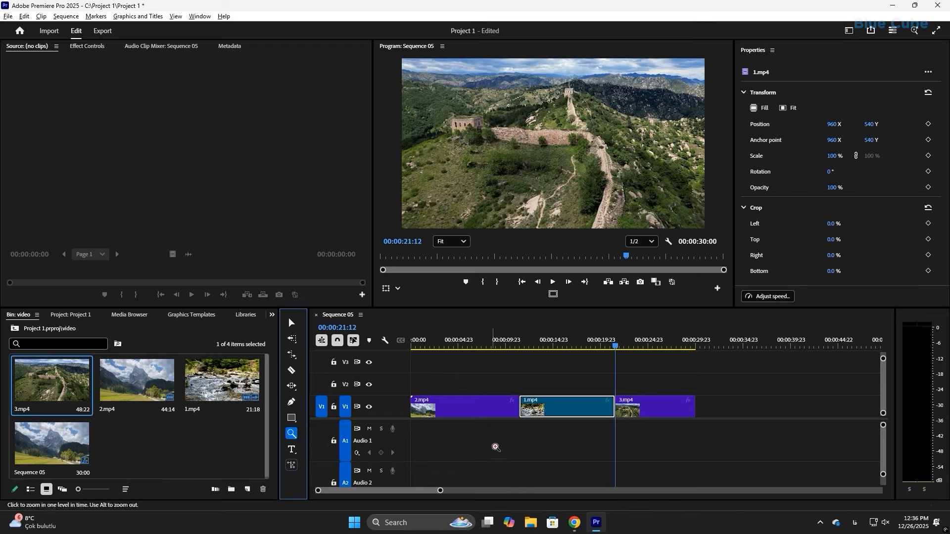
pyautogui.click(547, 407)
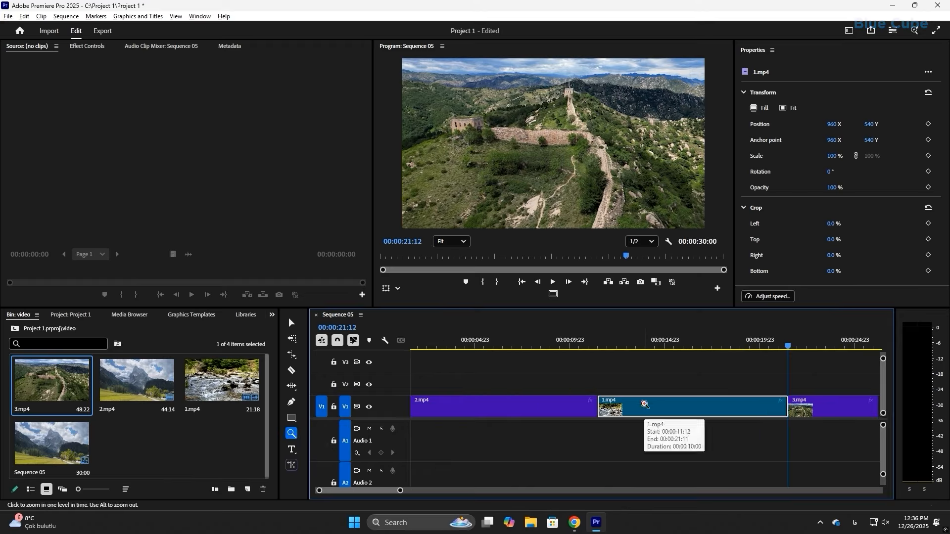
pyautogui.press('alt')
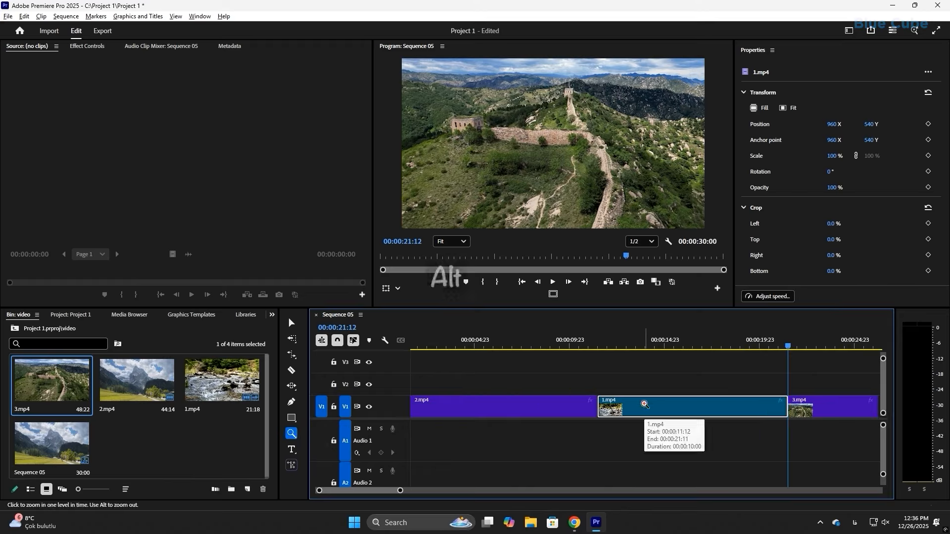
pyautogui.keyDown('alt'); pyautogui.click(592, 380); pyautogui.keyUp('alt')
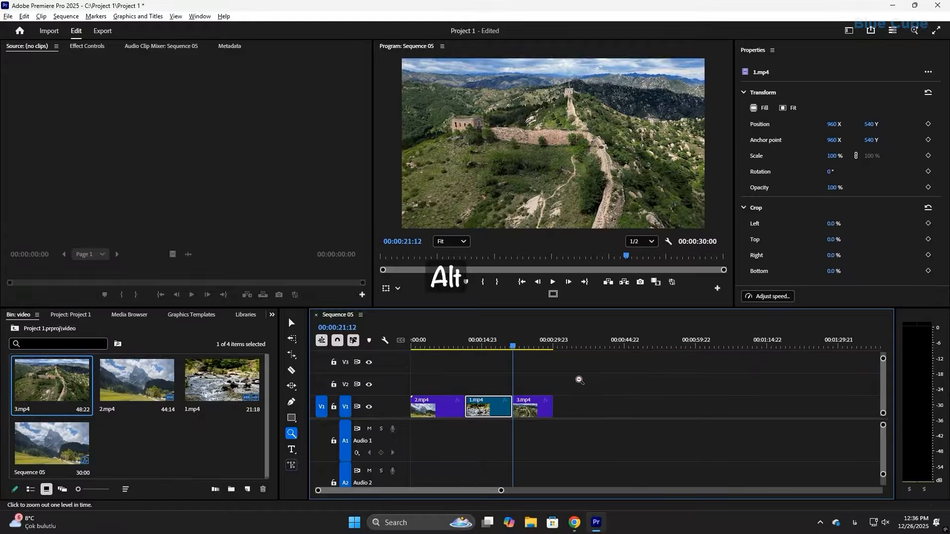
pyautogui.keyDown('alt'); pyautogui.click(575, 382); pyautogui.keyUp('alt')
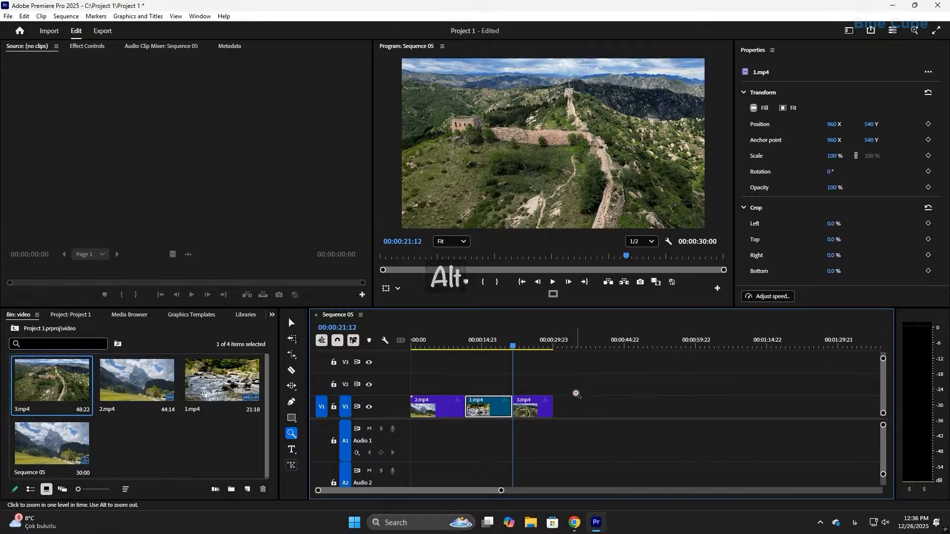
pyautogui.click(500, 411)
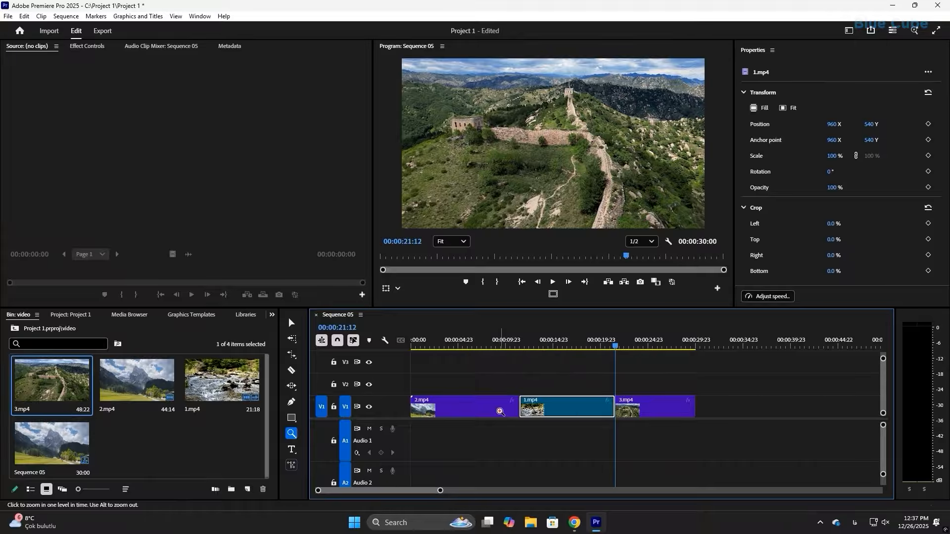